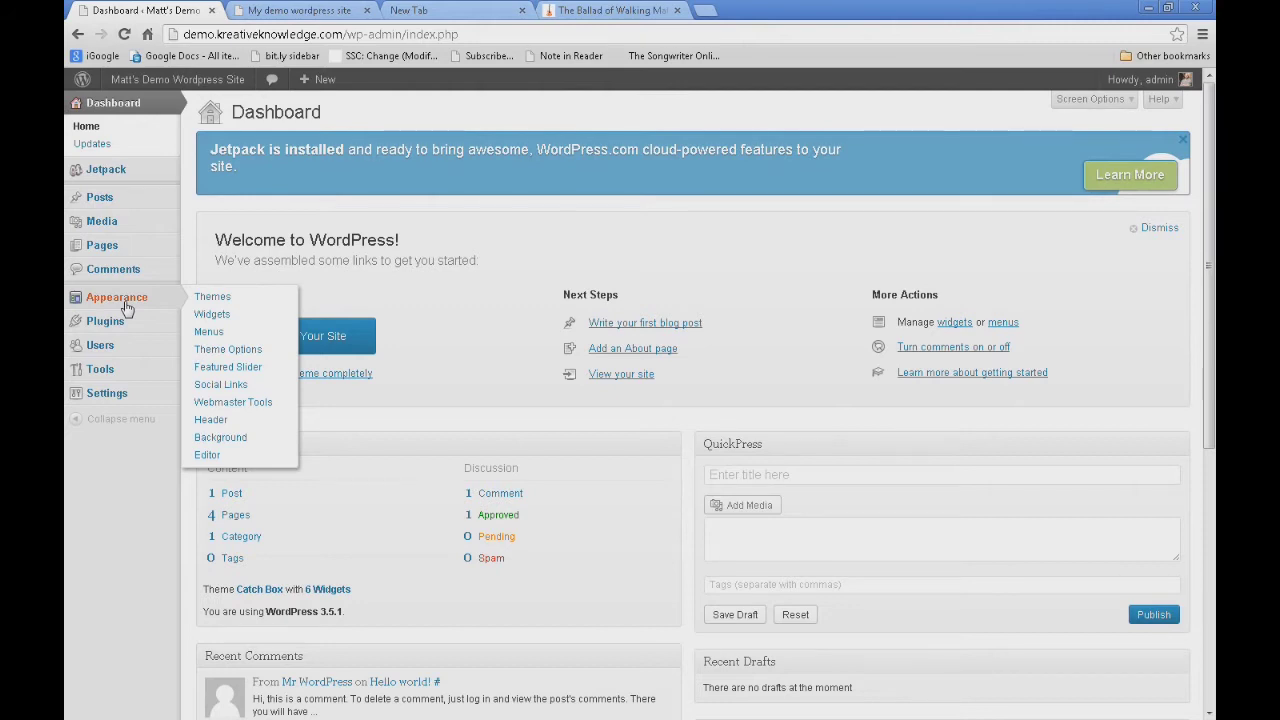
Step: Open the Widgets settings and compare the Main Sidebar's widget list with the sidebar shown on the demo site
{"action": "left_click", "coordinate": [226, 318]}
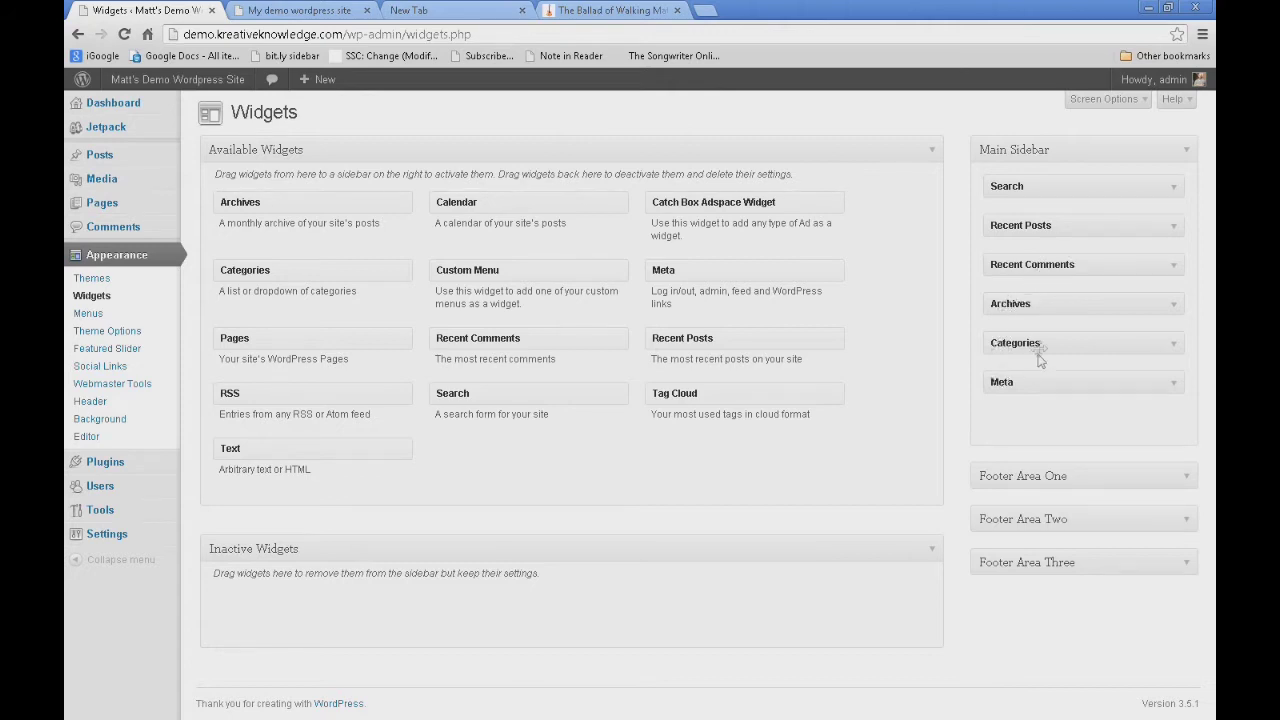
{"action": "left_click", "coordinate": [295, 14]}
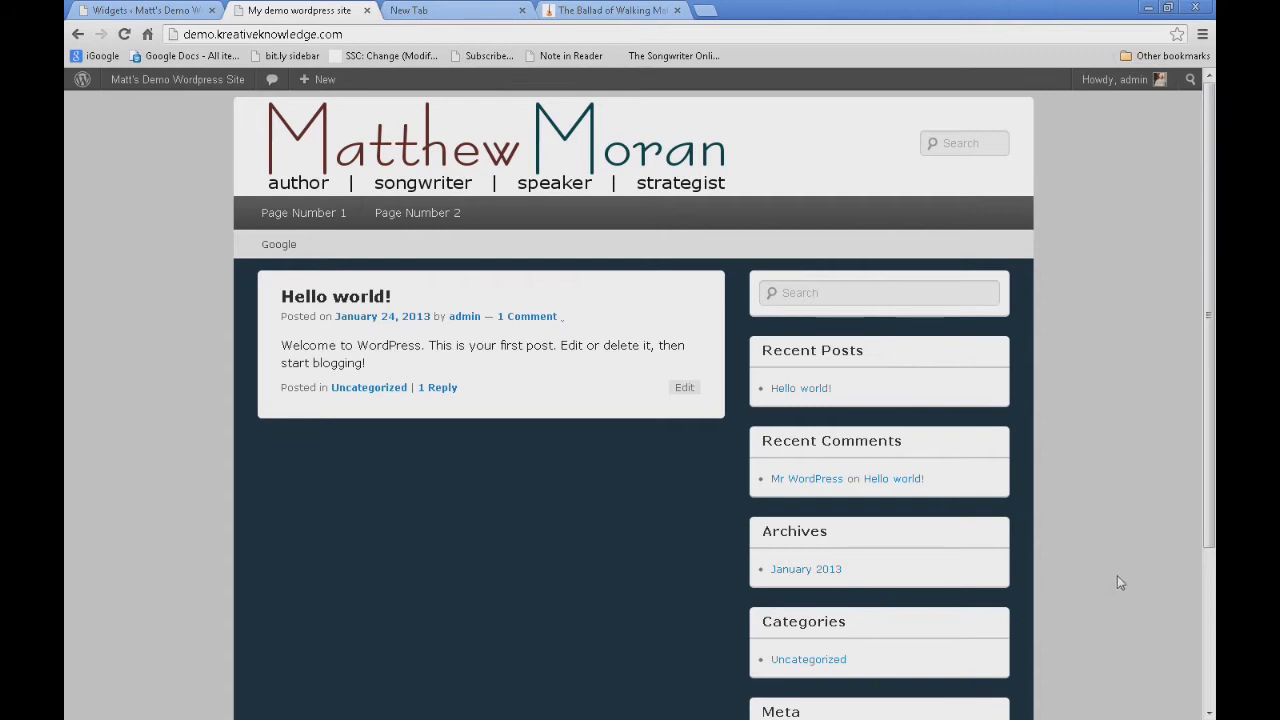
{"action": "scroll", "coordinate": [1117, 570], "scroll_direction": "down", "scroll_amount": 3}
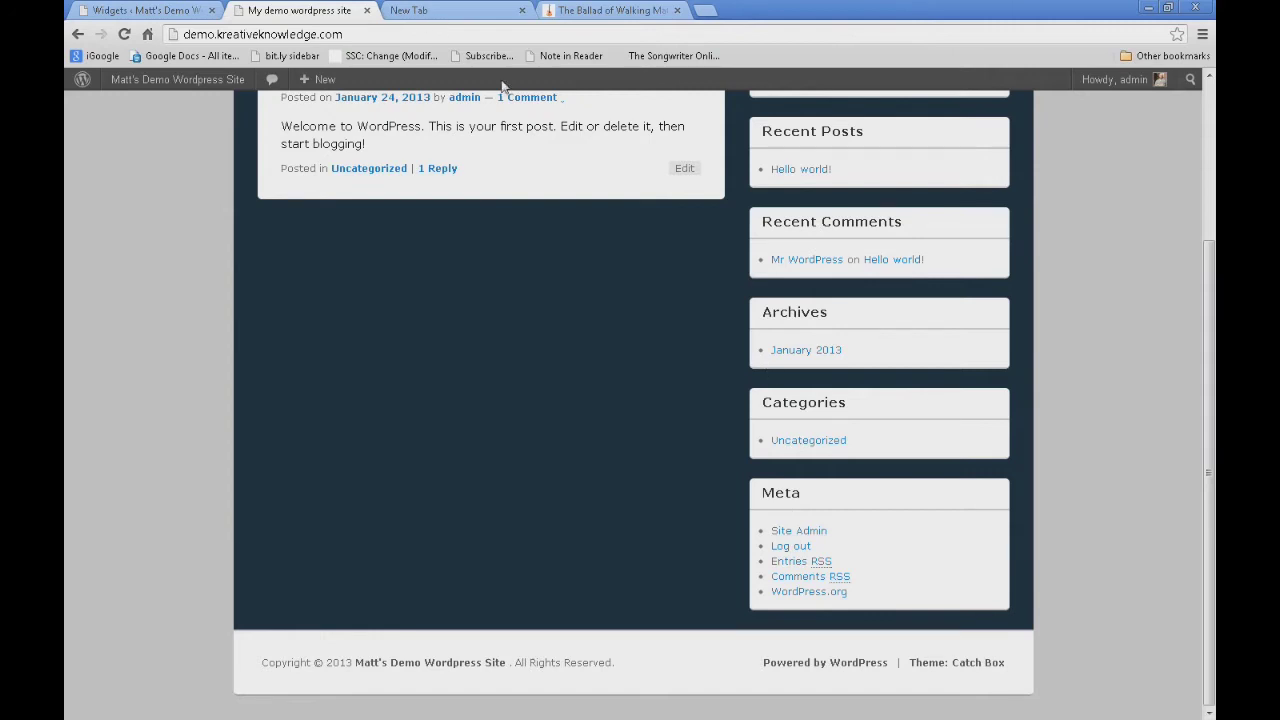
{"action": "left_click", "coordinate": [164, 11]}
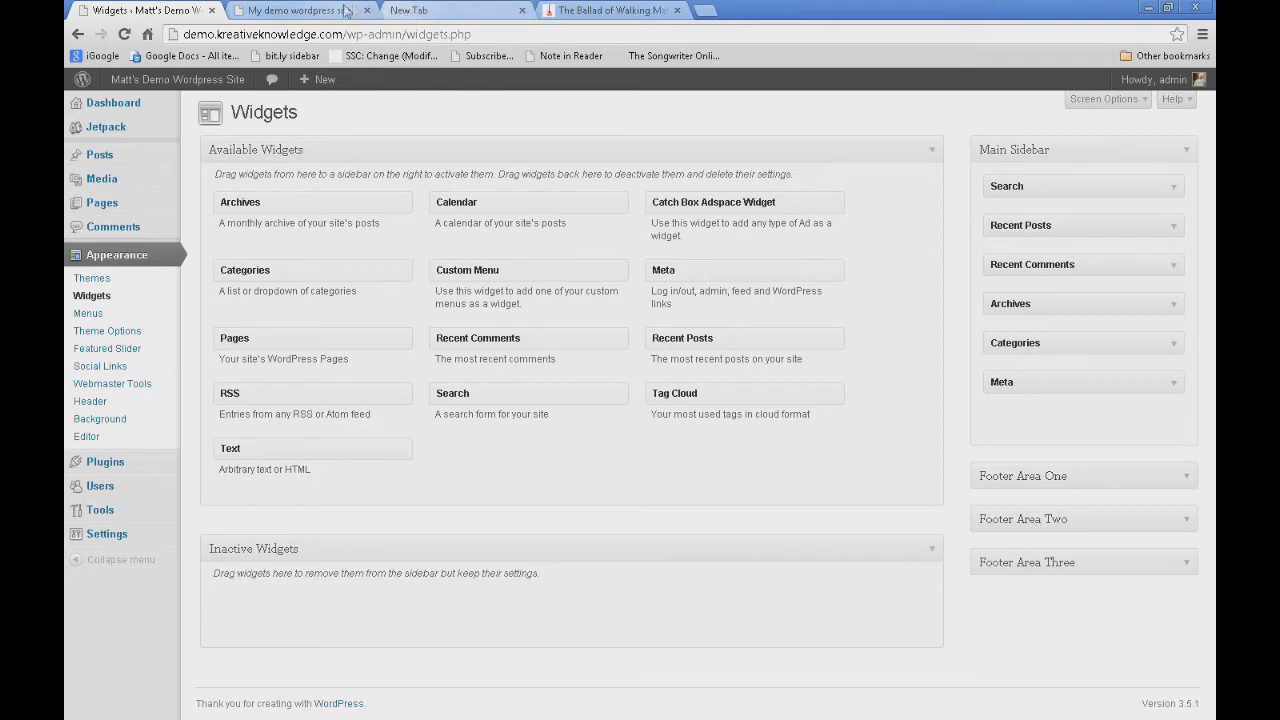
{"action": "left_click", "coordinate": [300, 10]}
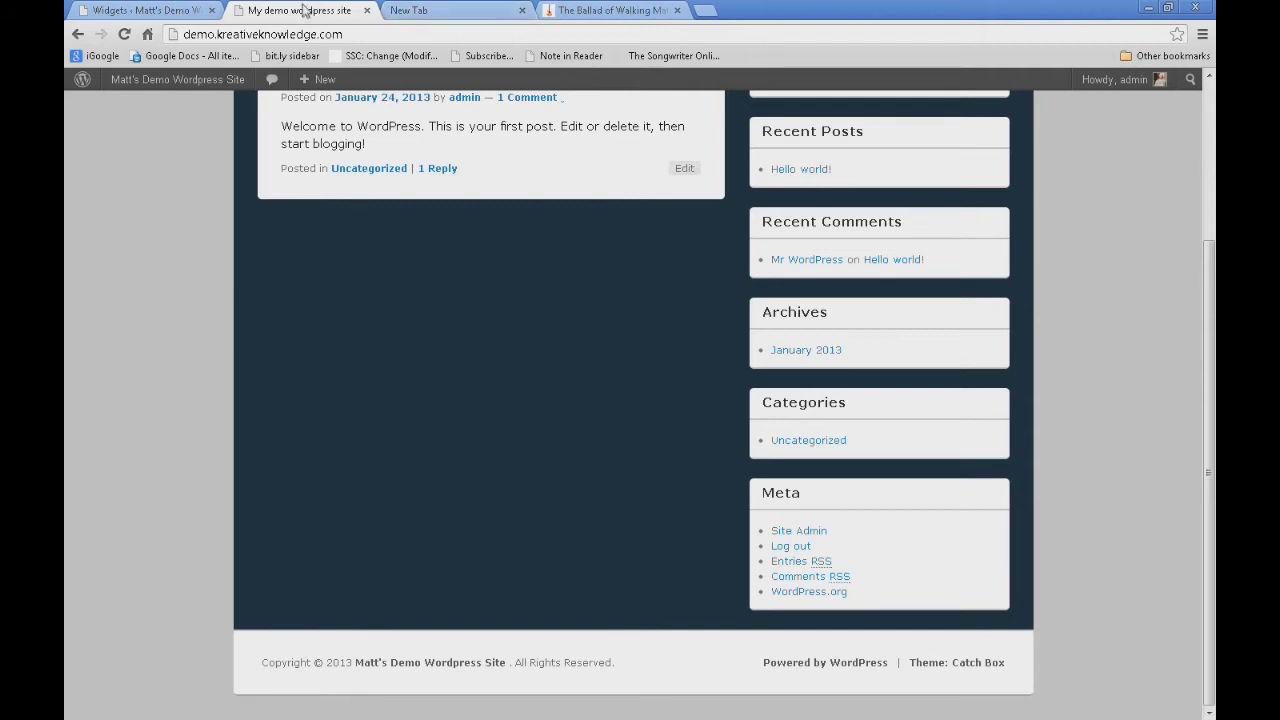
{"action": "left_click", "coordinate": [160, 11]}
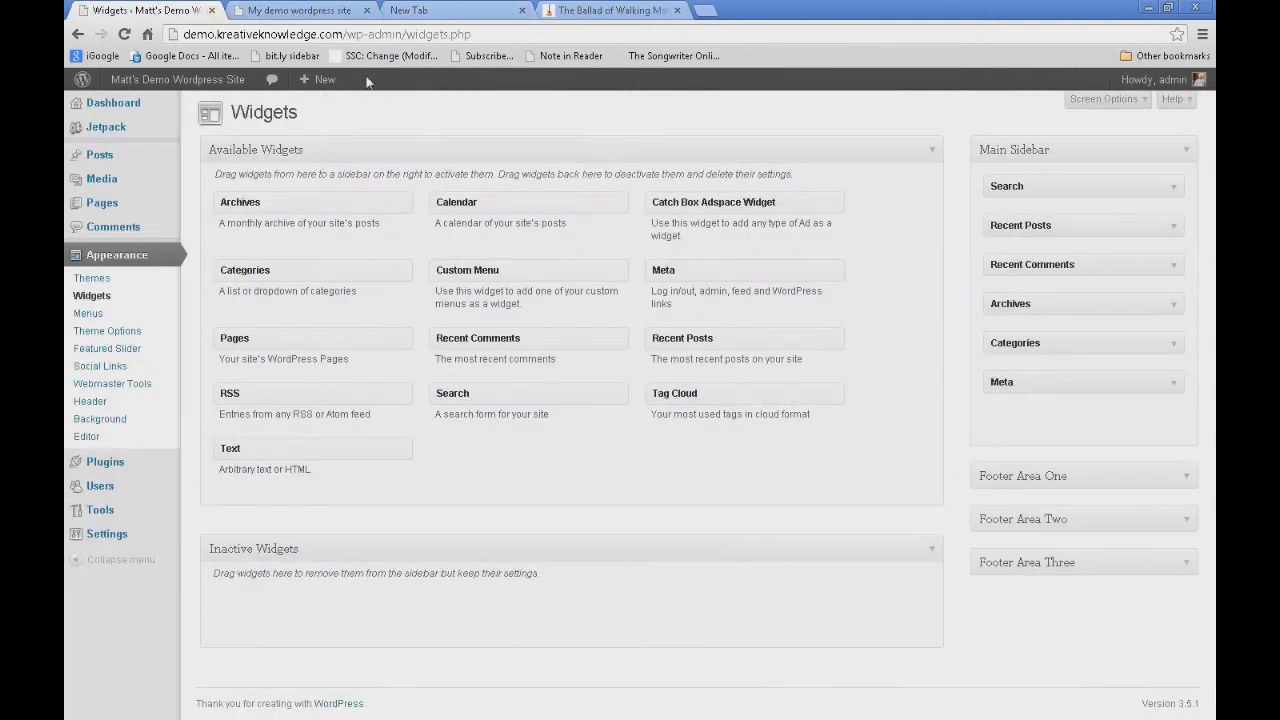
Step: Move Recent Posts above Search in the Main Sidebar and delete the Search widget
{"action": "left_click_drag", "start_coordinate": [1080, 225], "coordinate": [1076, 180]}
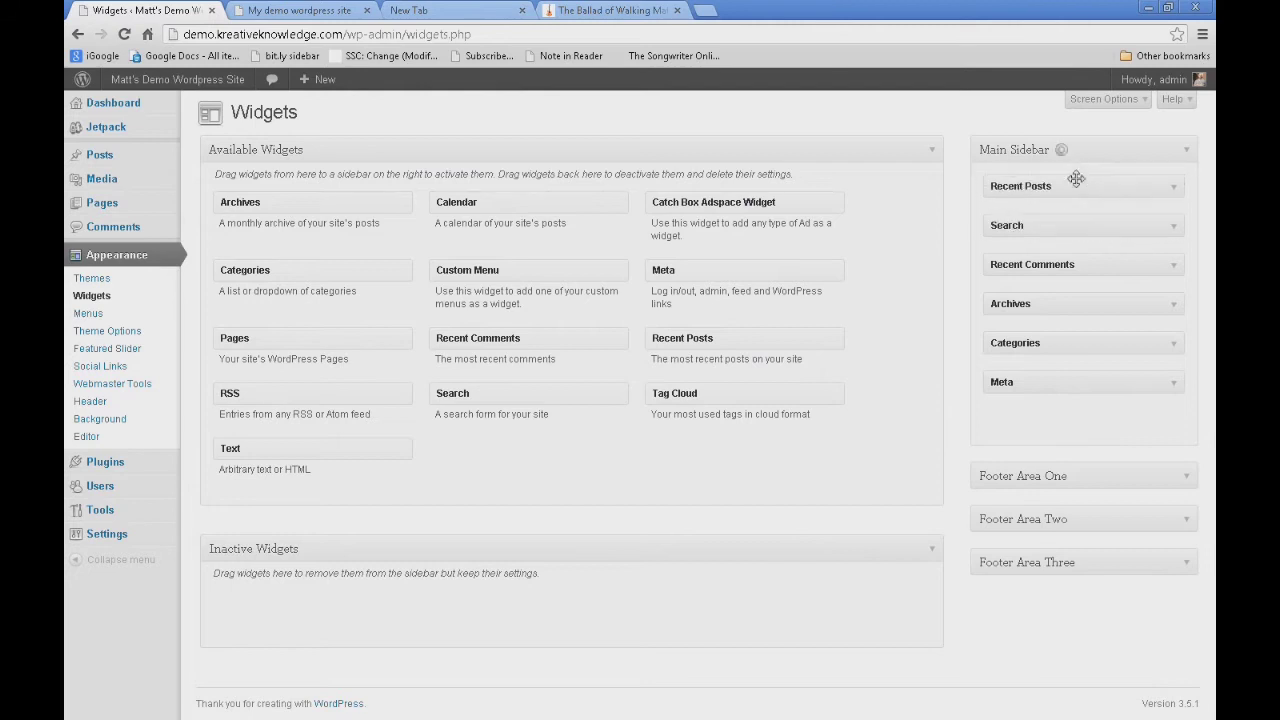
{"action": "left_click", "coordinate": [1175, 226]}
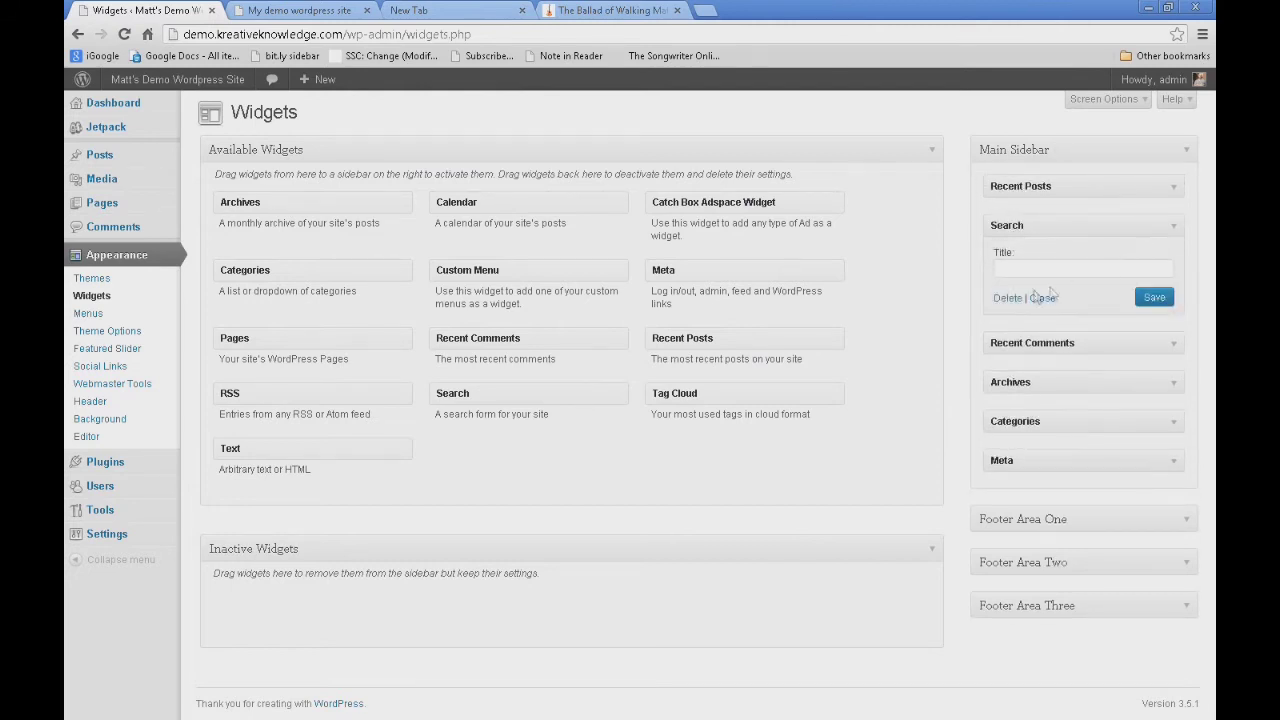
{"action": "left_click", "coordinate": [1008, 300]}
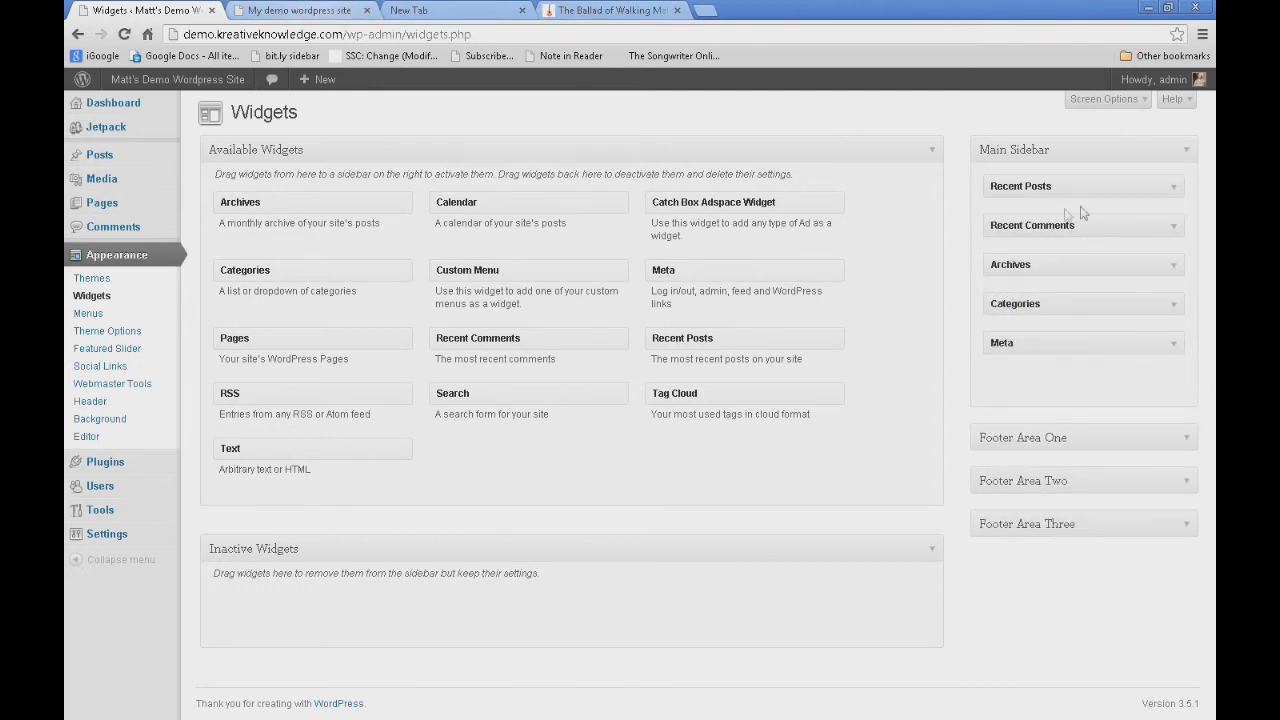
Step: Delete the Archives and Meta widgets from the Main Sidebar and reload the demo site to check its sidebar
{"action": "left_click", "coordinate": [1171, 265]}
{"action": "left_click", "coordinate": [1006, 376]}
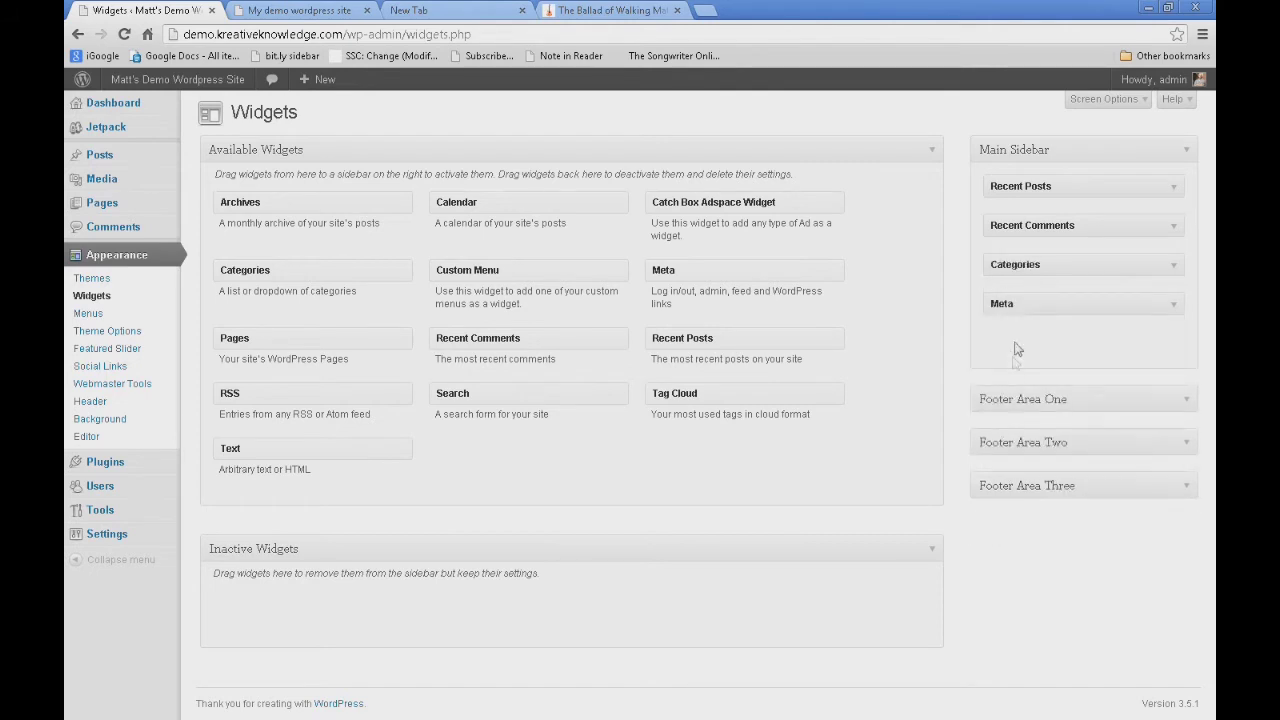
{"action": "left_click", "coordinate": [1174, 308]}
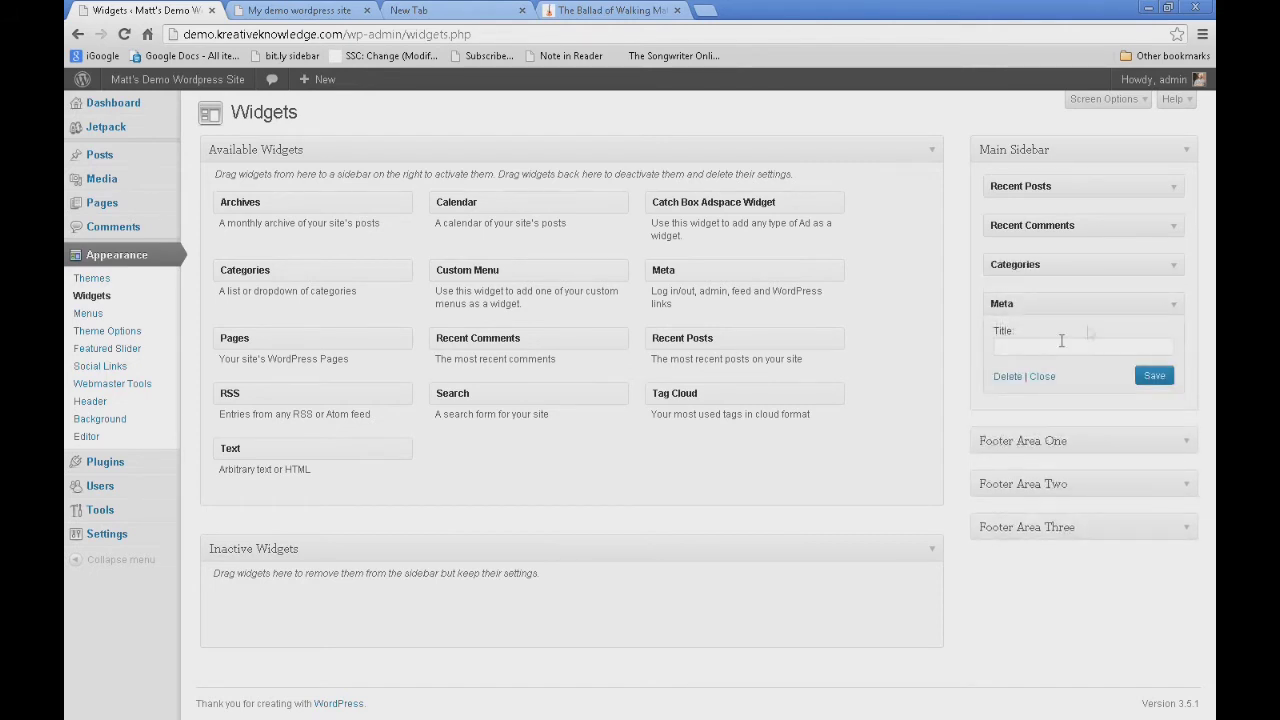
{"action": "left_click", "coordinate": [1009, 379]}
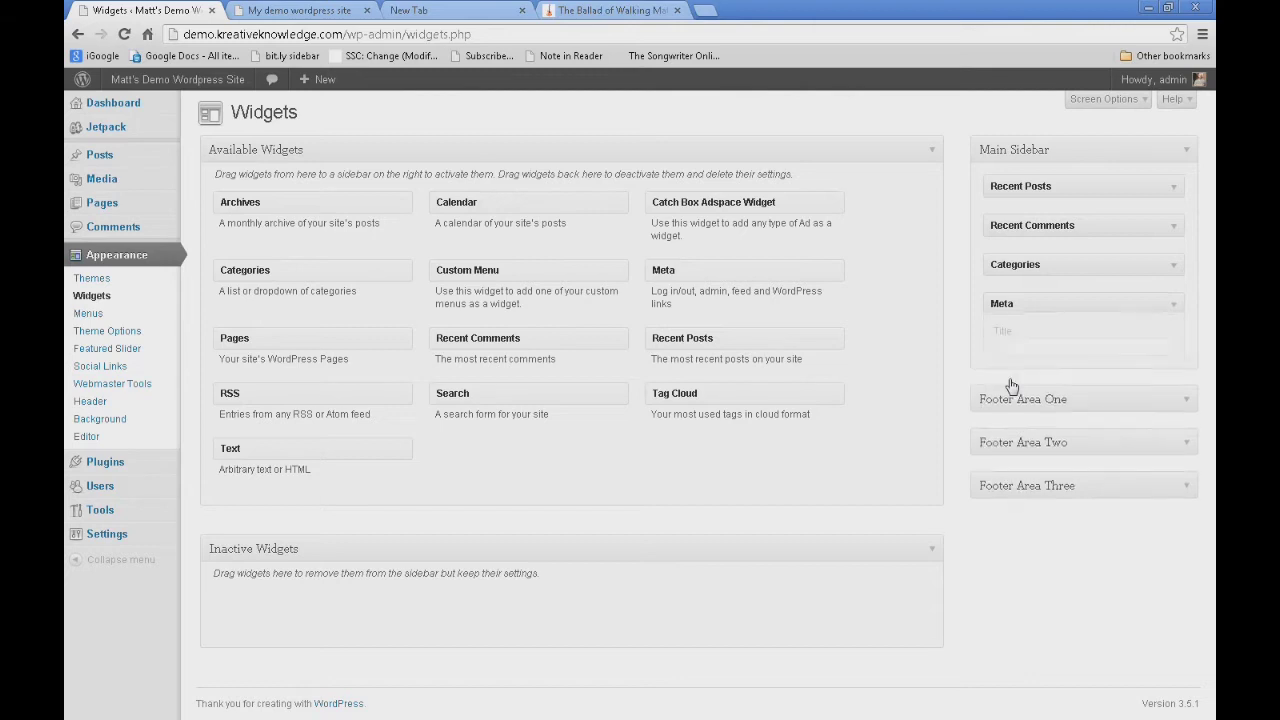
{"action": "left_click", "coordinate": [313, 10]}
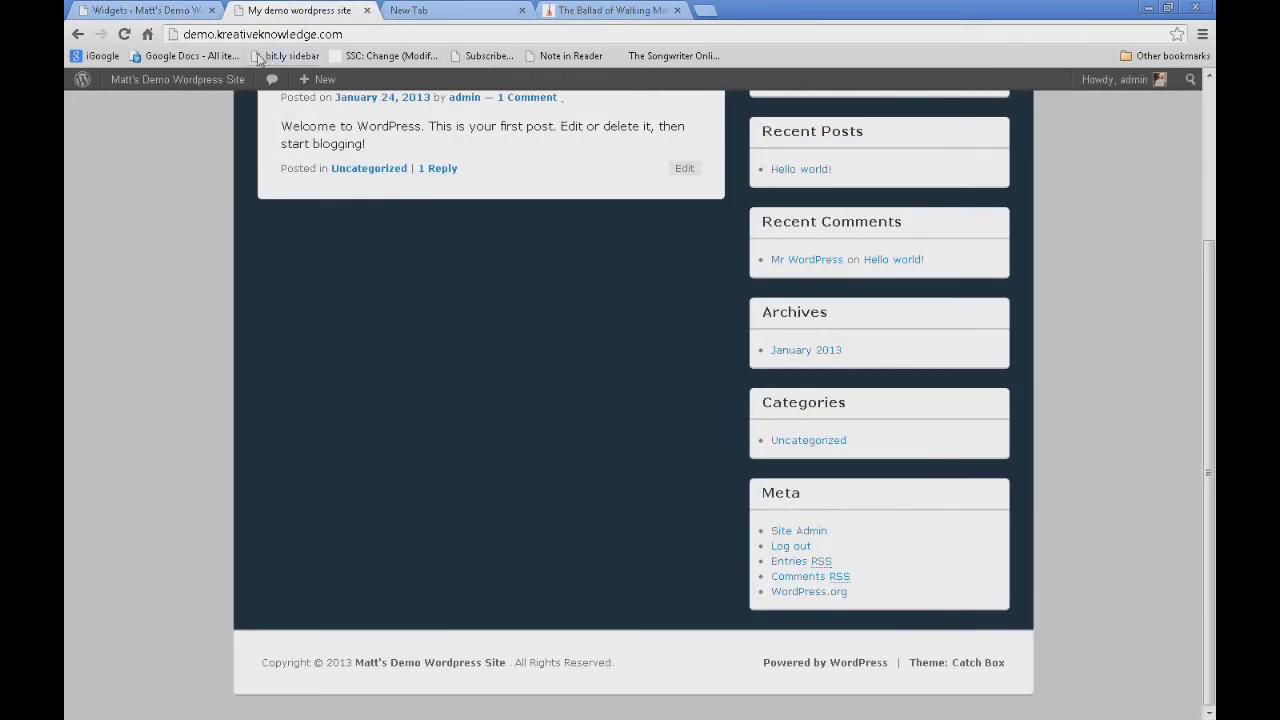
{"action": "left_click", "coordinate": [124, 34]}
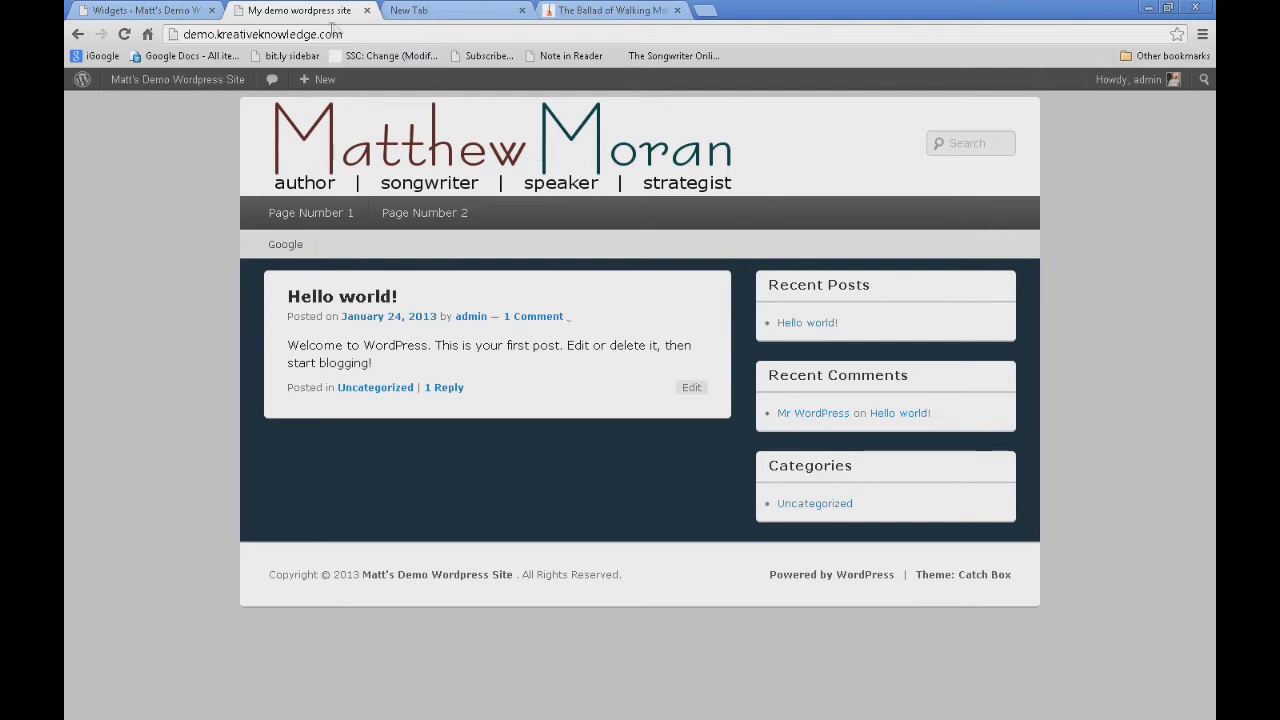
Step: Examine the sidebar widgets on the live blog post about "Walking Matt", from the About Me block down to the related posts
{"action": "left_click", "coordinate": [612, 10]}
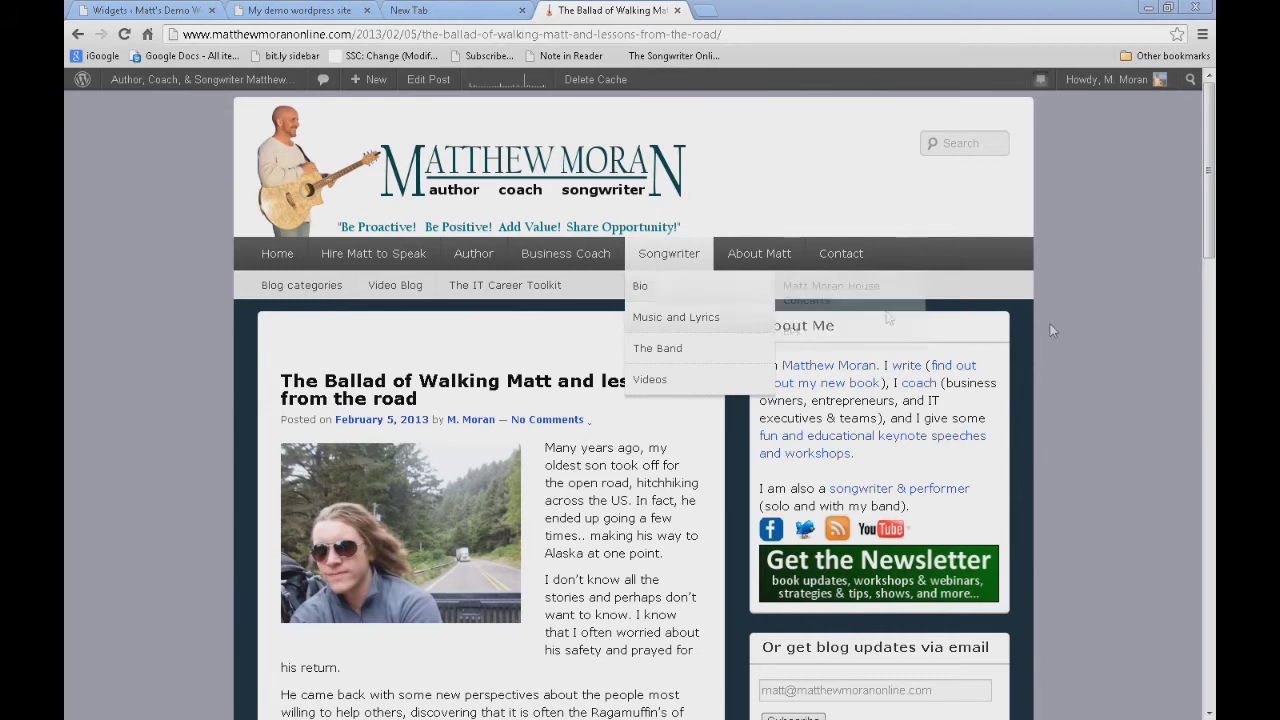
{"action": "scroll", "coordinate": [1098, 321], "scroll_direction": "down", "scroll_amount": 2}
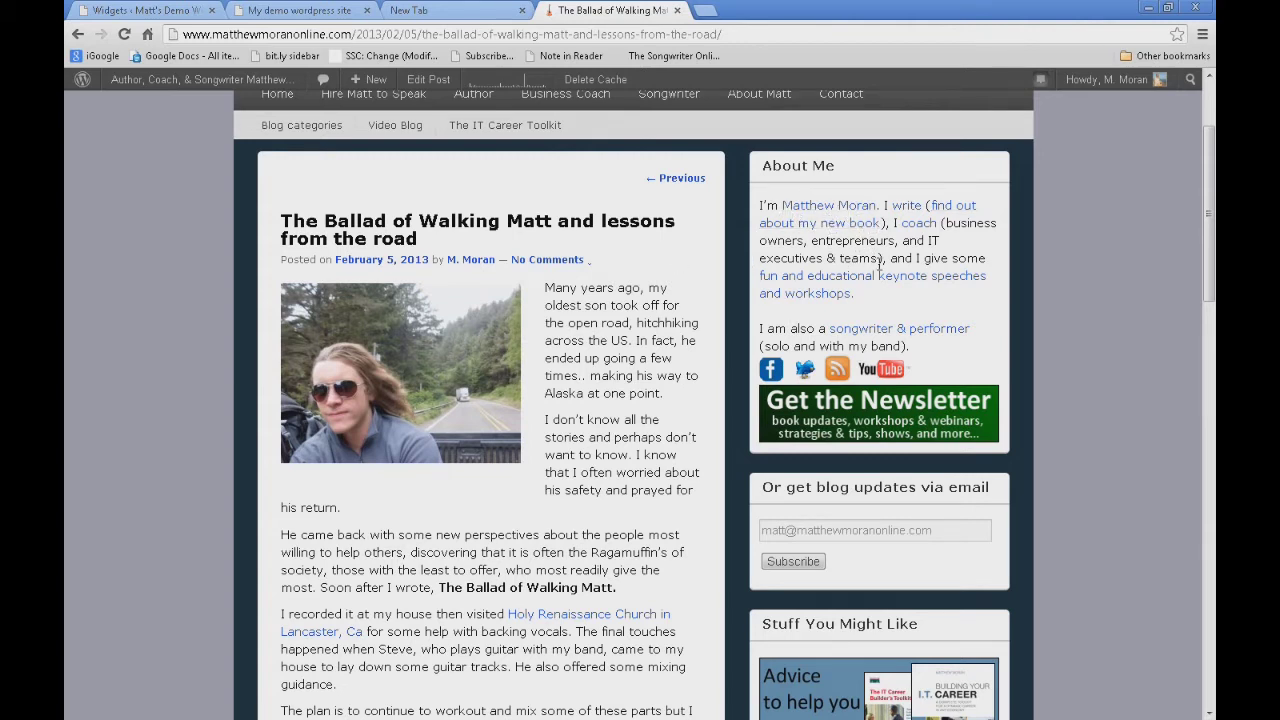
{"action": "scroll", "coordinate": [885, 265], "scroll_direction": "down", "scroll_amount": 2}
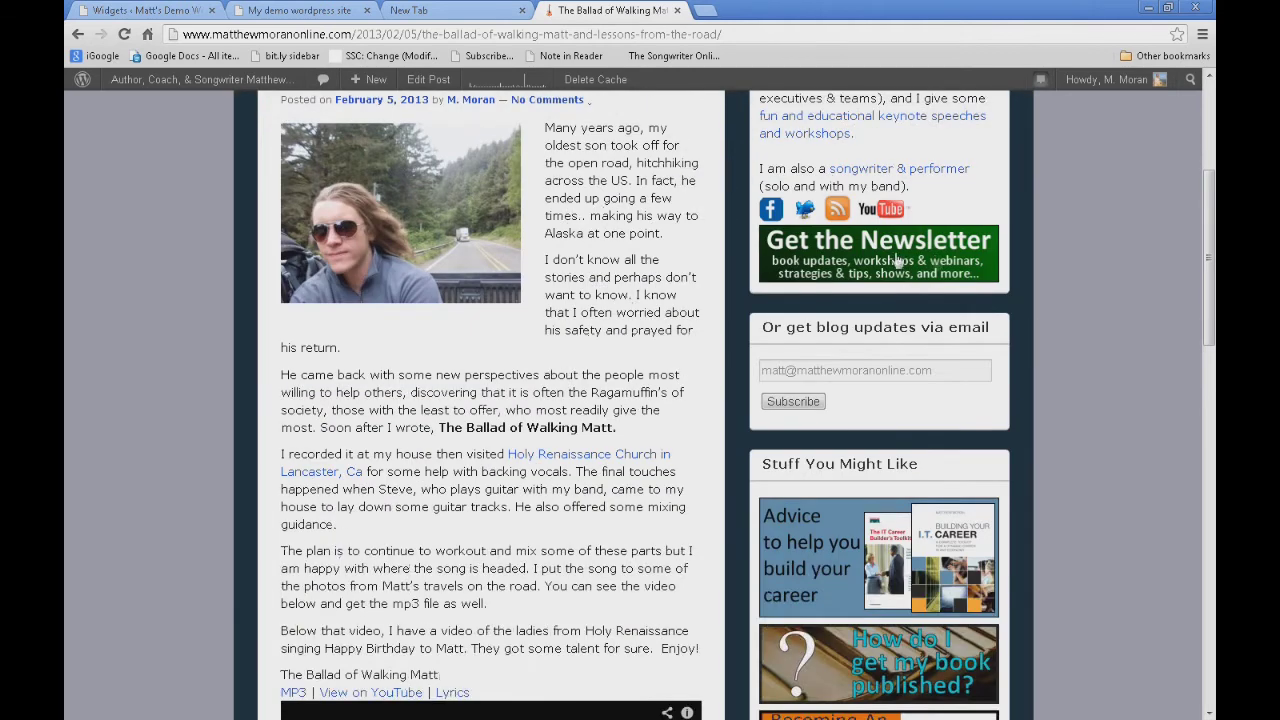
{"action": "scroll", "coordinate": [945, 389], "scroll_direction": "down", "scroll_amount": 2}
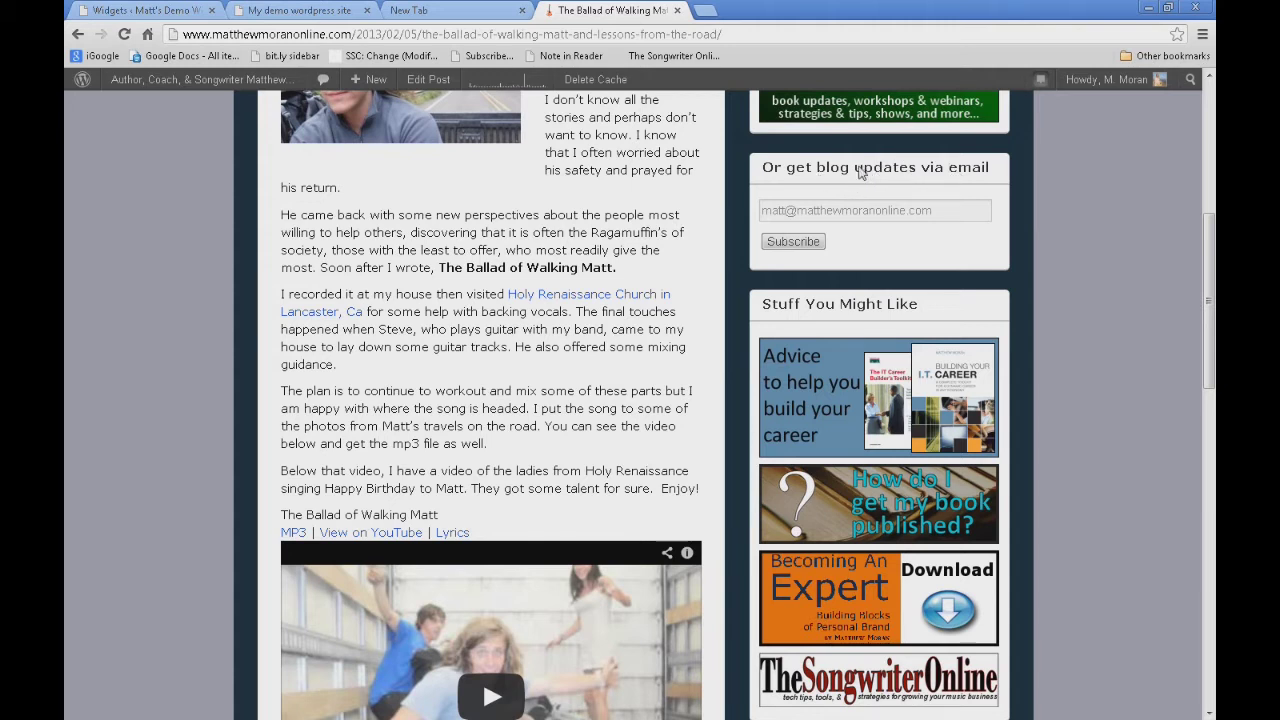
{"action": "scroll", "coordinate": [1121, 295], "scroll_direction": "down", "scroll_amount": 3}
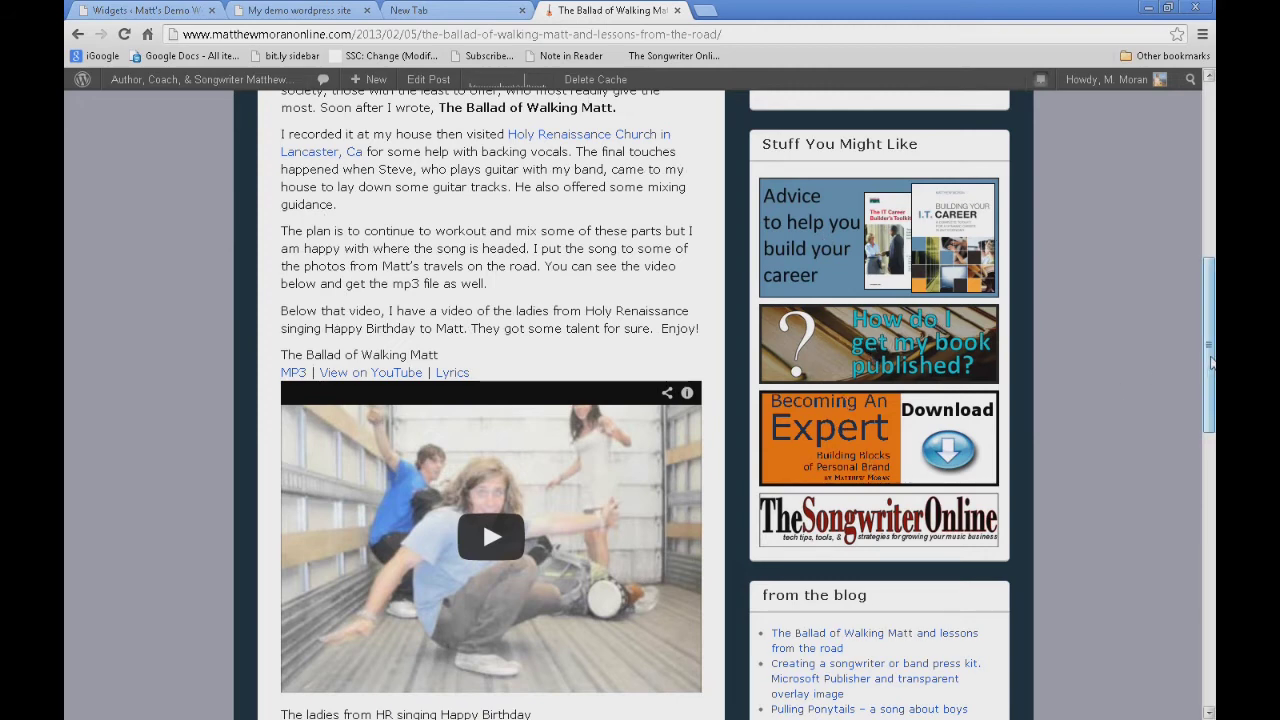
{"action": "left_click_drag", "start_coordinate": [1209, 385], "coordinate": [1197, 495]}
{"action": "scroll", "coordinate": [1195, 510], "scroll_direction": "down", "scroll_amount": 3}
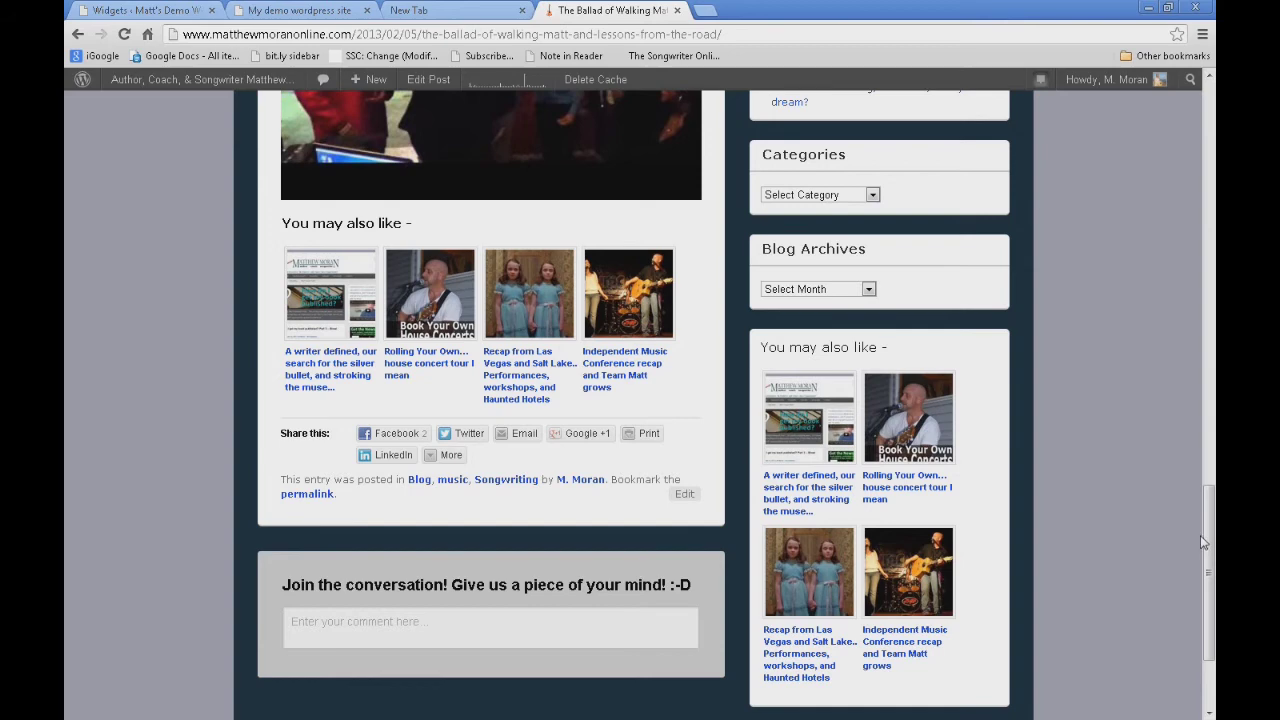
{"action": "left_click_drag", "start_coordinate": [1203, 541], "coordinate": [1208, 100]}
Step: Add a Text widget at the start of the demo site's Main Sidebar and title it "Welcome"
{"action": "left_click", "coordinate": [107, 12]}
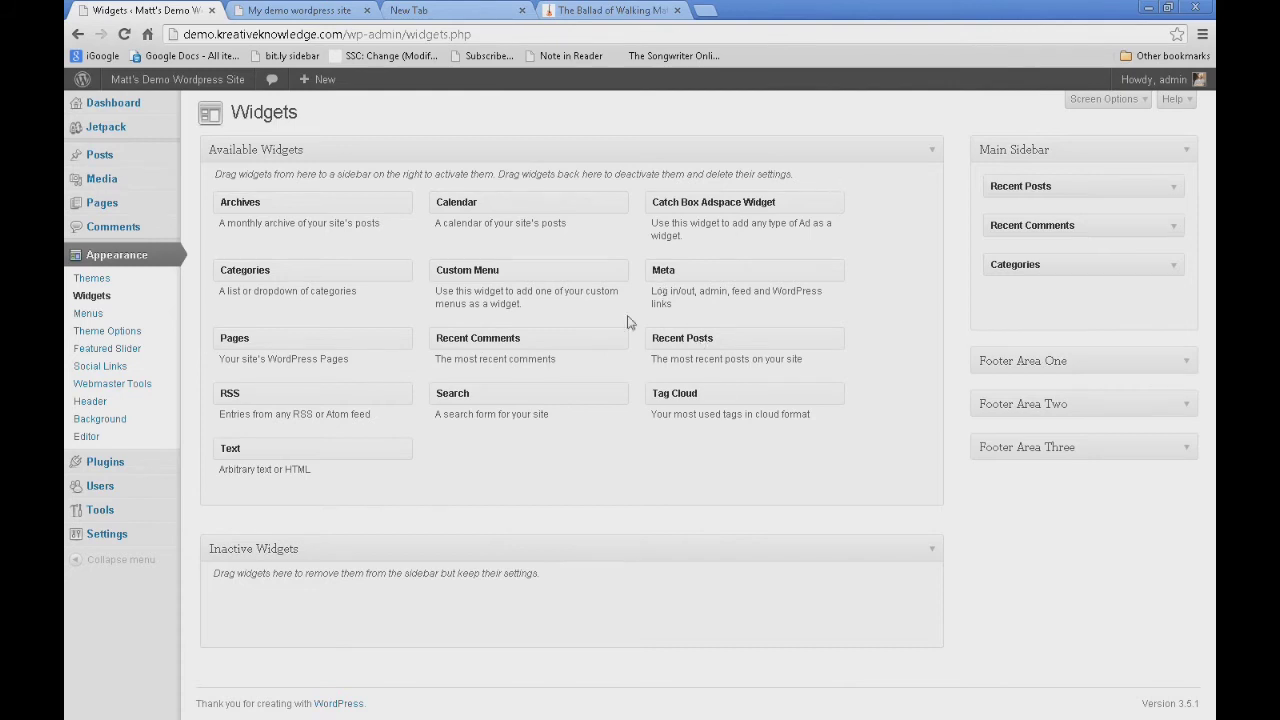
{"action": "left_click_drag", "start_coordinate": [398, 455], "coordinate": [1004, 182]}
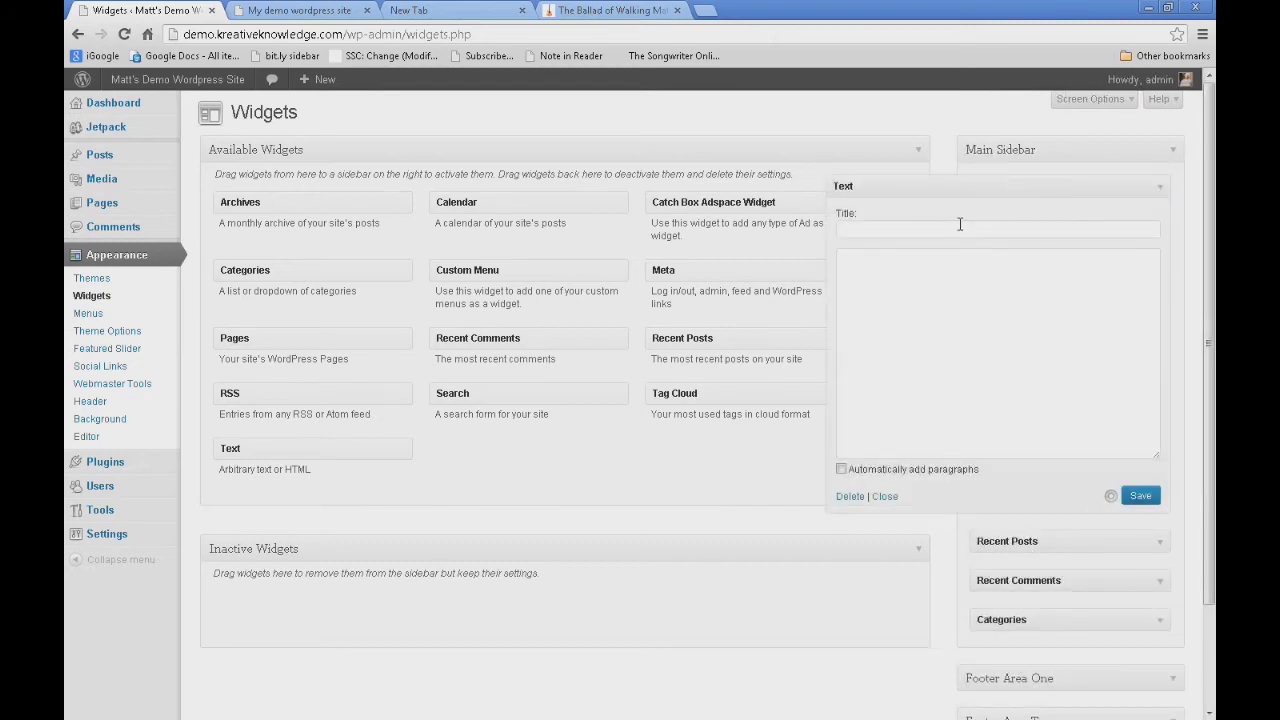
{"action": "left_click", "coordinate": [958, 229]}
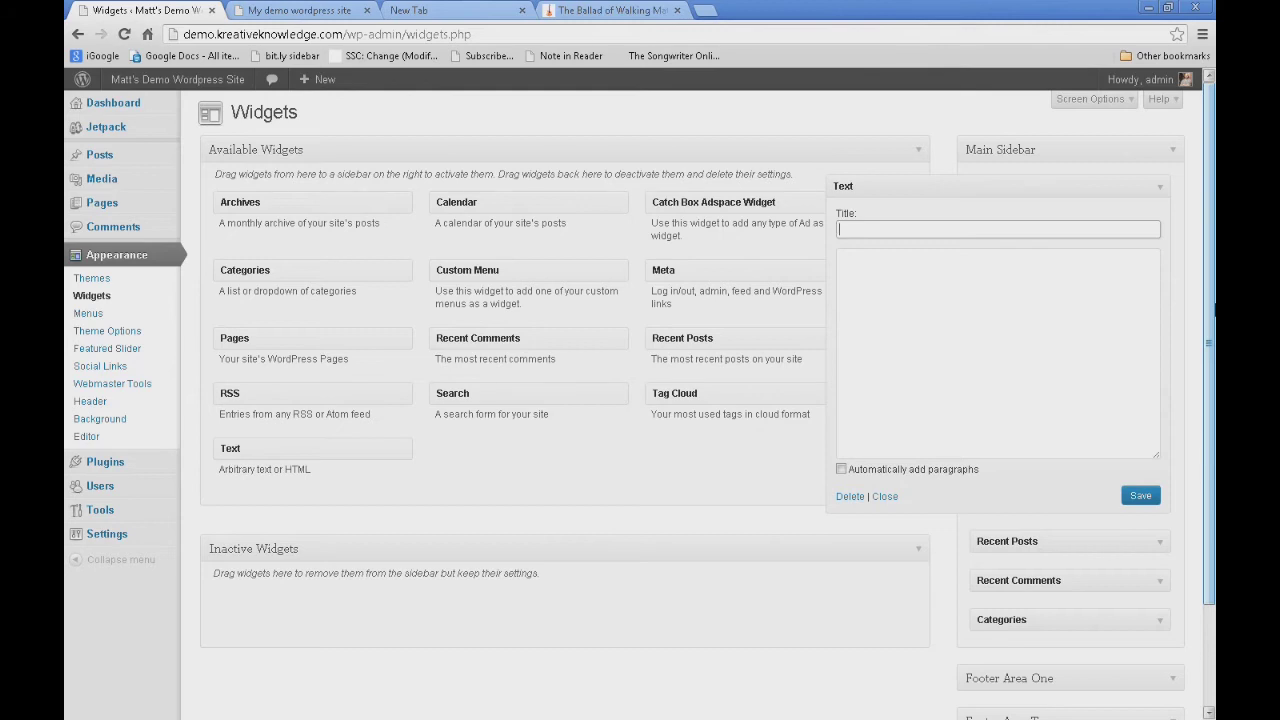
{"action": "type", "text": "Welcome"}
Step: Enter the widget text "You've found your way to the demo site.<br /><br />" and, below it, "You can visit The I.T. Career Toolkit site here."
{"action": "left_click", "coordinate": [942, 313]}
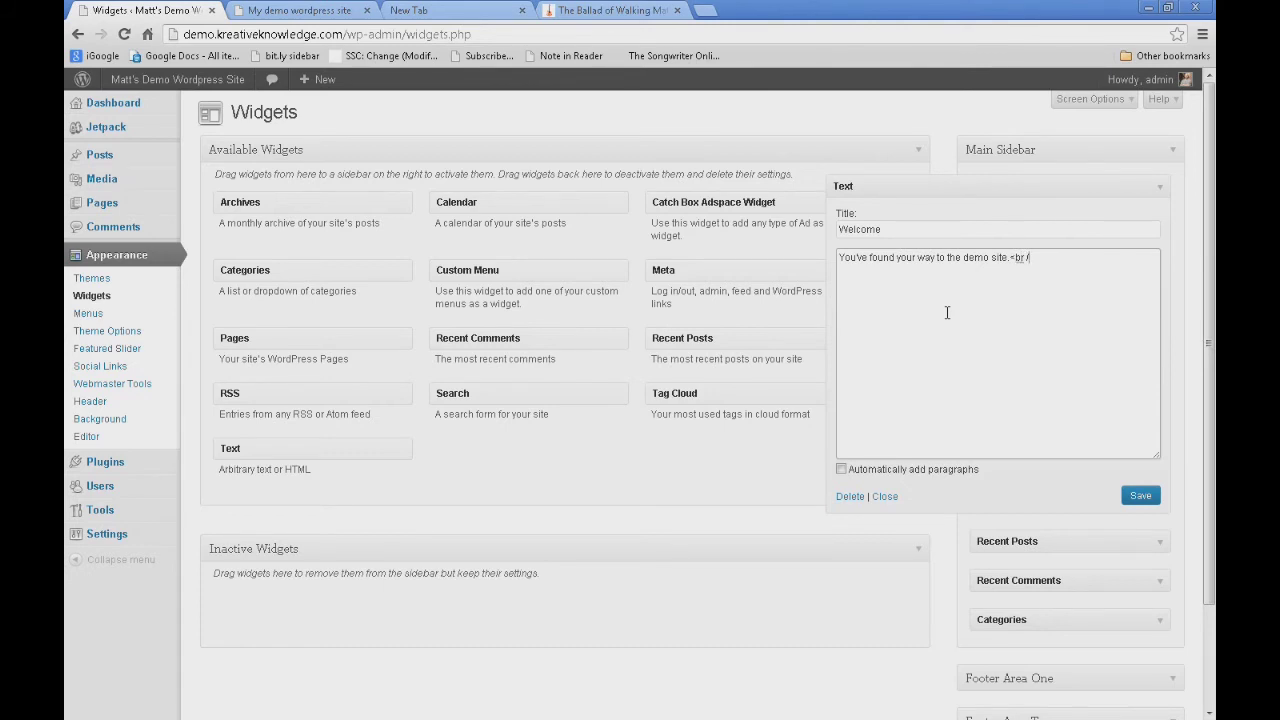
{"action": "type", "text": ">"}
{"action": "type", "text": "<br "}
{"action": "type", "text": "/>"}
{"action": "type", "text": "You can"}
{"action": "type", "text": " visit "}
{"action": "type", "text": "The l.t"}
{"action": "key", "text": "BackSpace"}
{"action": "type", "text": "T. Career Toolkit site here"}
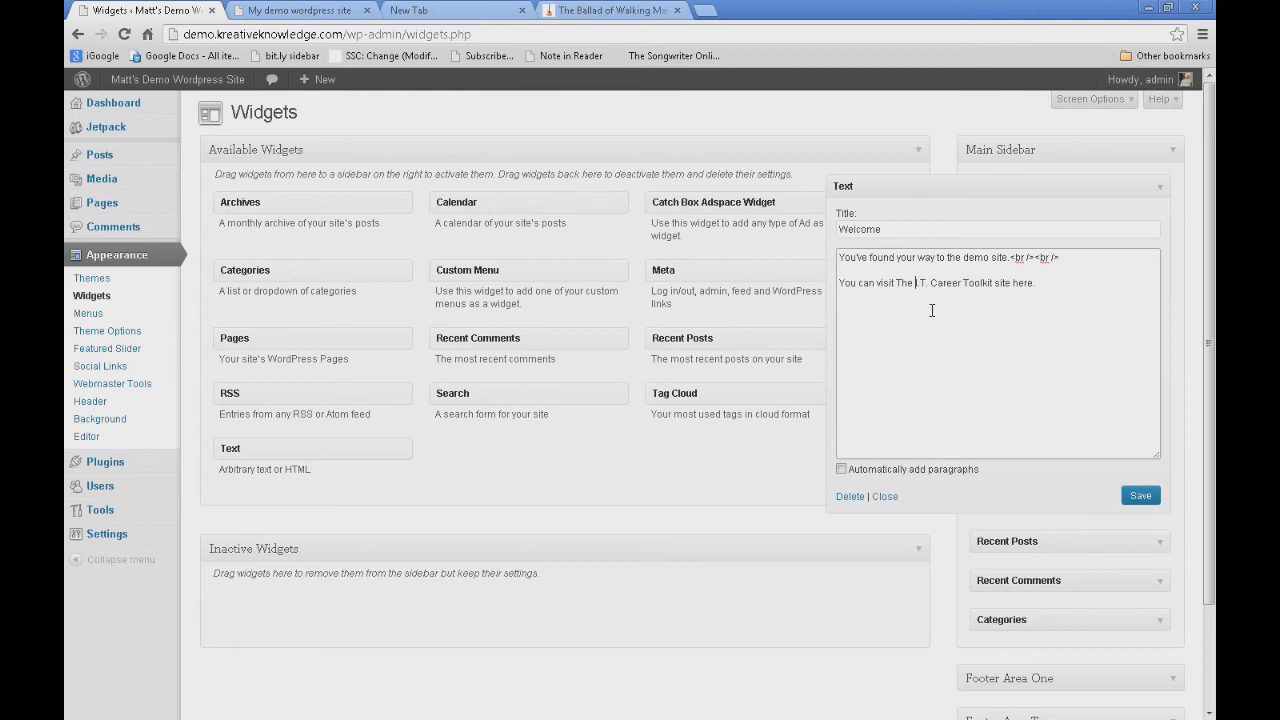
{"action": "type", "text": "<"}
{"action": "type", "text": "a h"}
{"action": "type", "text": "re"}
{"action": "type", "text": "f"}
{"action": "type", "text": "=\""}
{"action": "type", "text": "http://"}
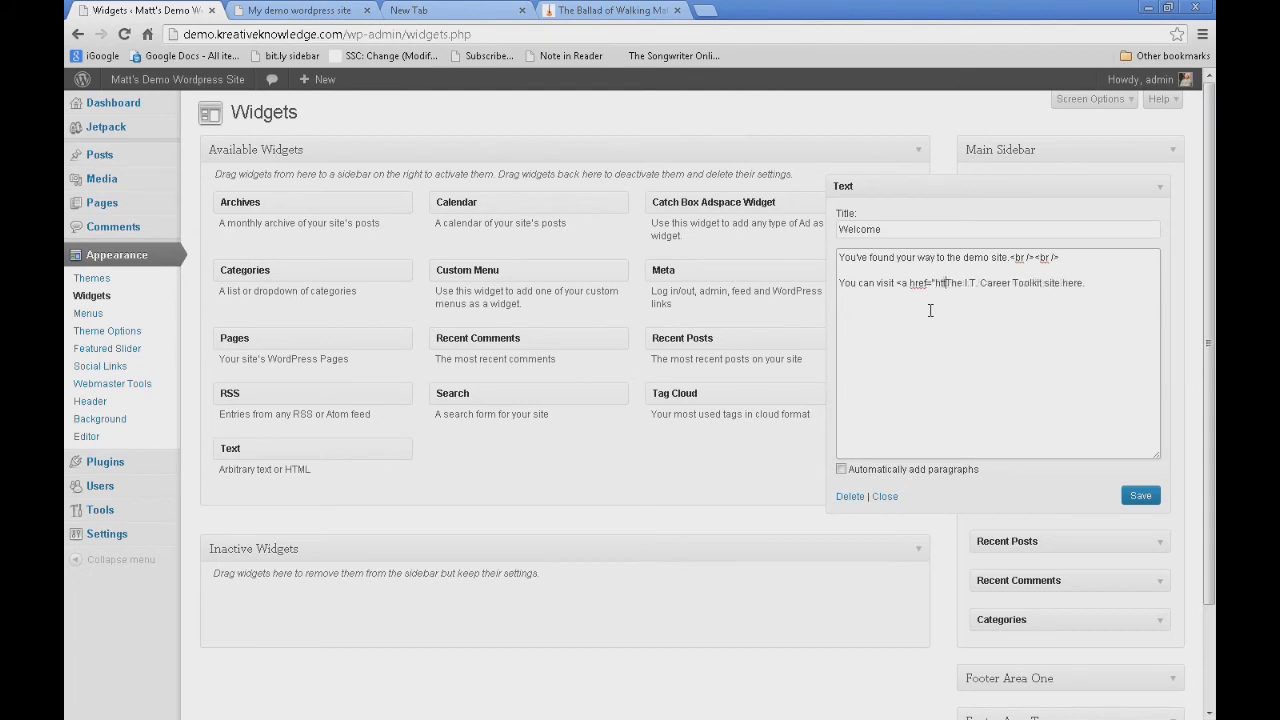
{"action": "type", "text": "www"}
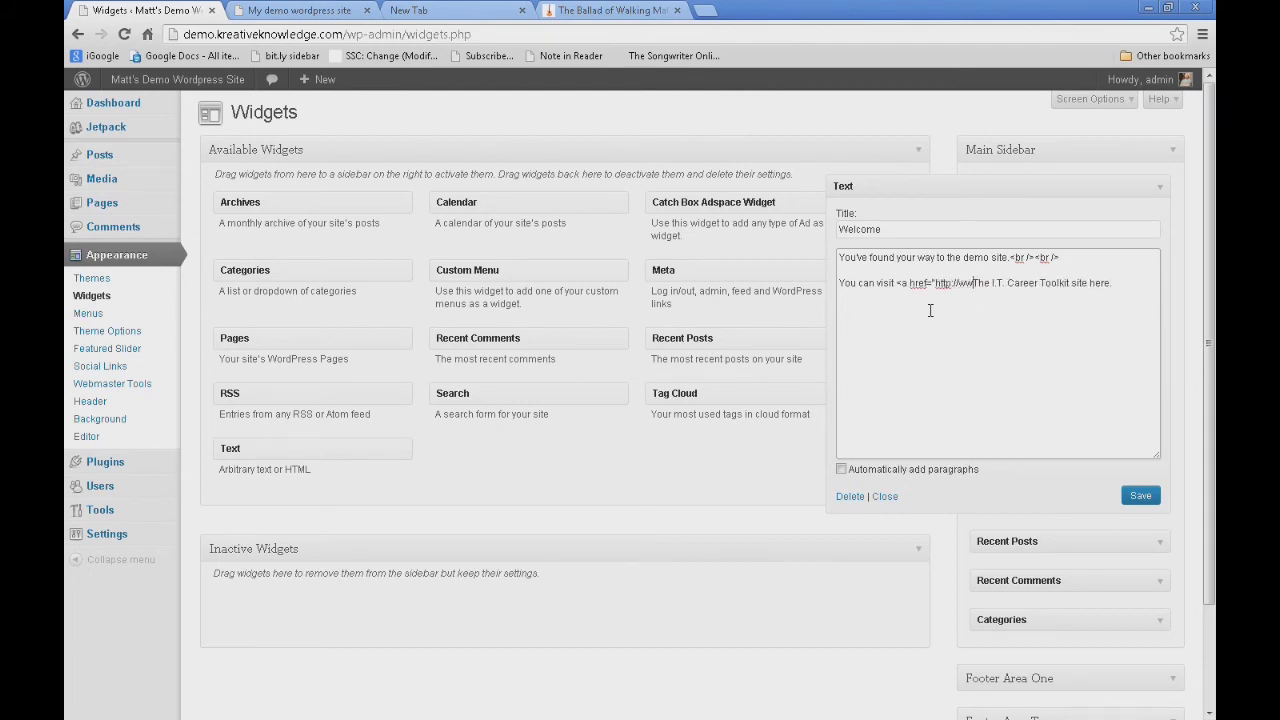
{"action": "type", "text": ".ITCareerToolkit.com\" target=\""}
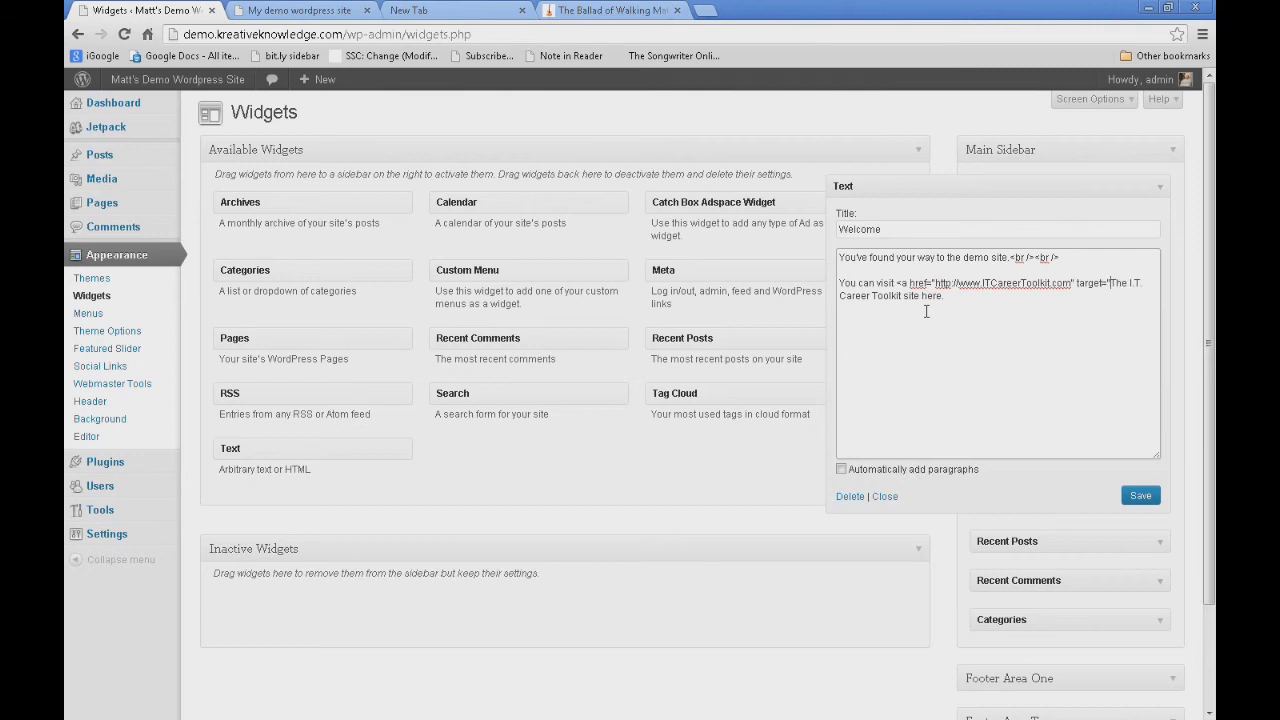
{"action": "type", "text": "_bank"}
{"action": "key", "text": "BackSpace"}
{"action": "key", "text": "BackSpace"}
{"action": "key", "text": "BackSpace"}
{"action": "type", "text": "lank\">"}
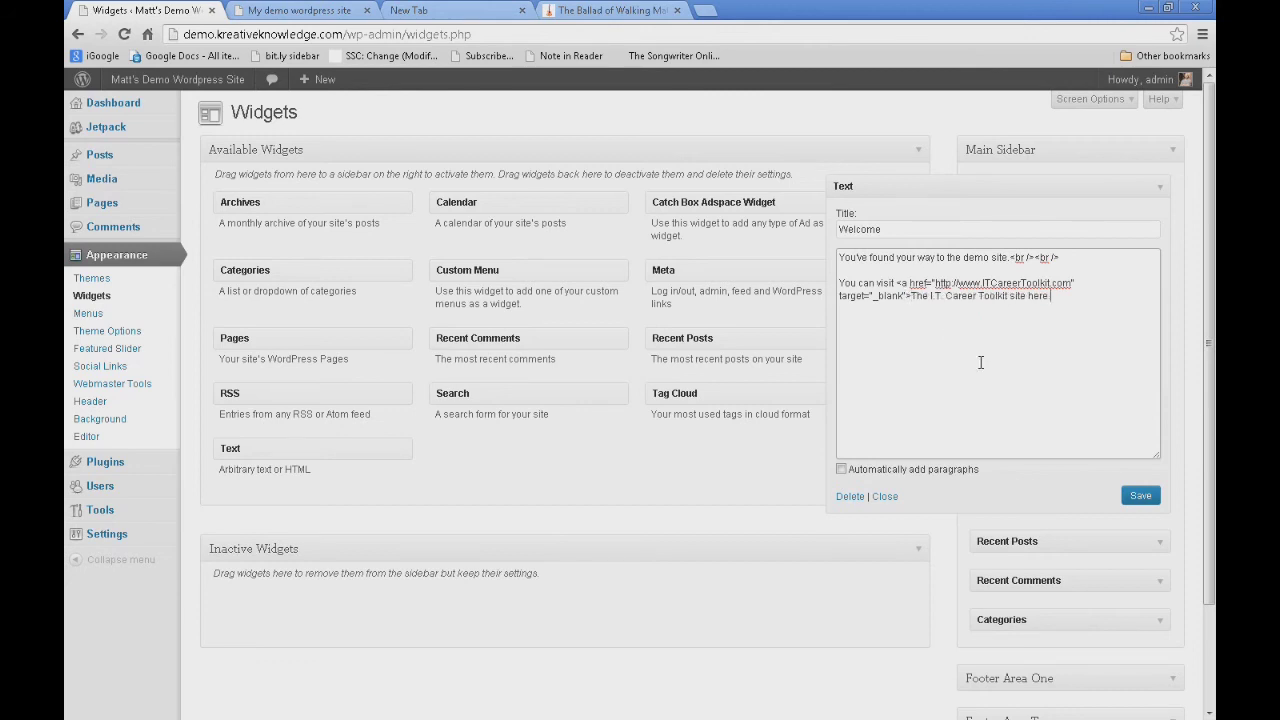
{"action": "type", "text": "a>"}
Step: Save and close the Welcome text widget, and test its link on the reloaded demo site before returning to the Widgets settings
{"action": "left_click", "coordinate": [1141, 499]}
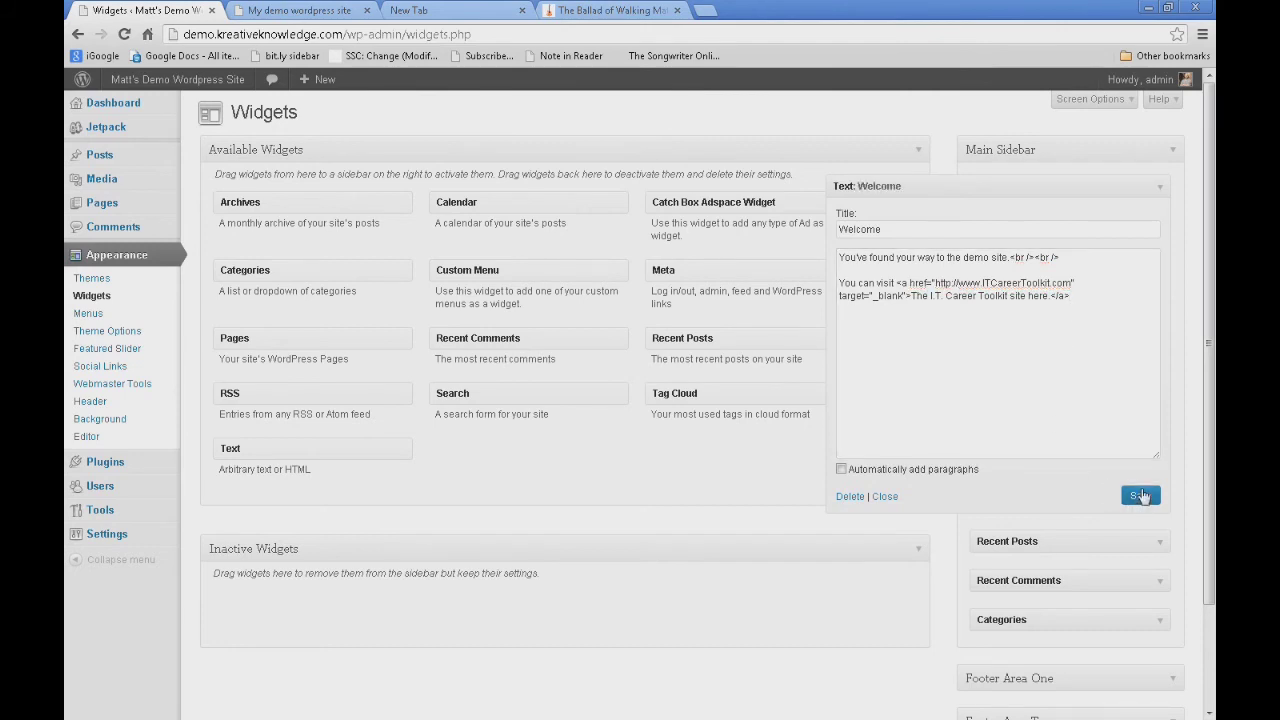
{"action": "left_click", "coordinate": [885, 497]}
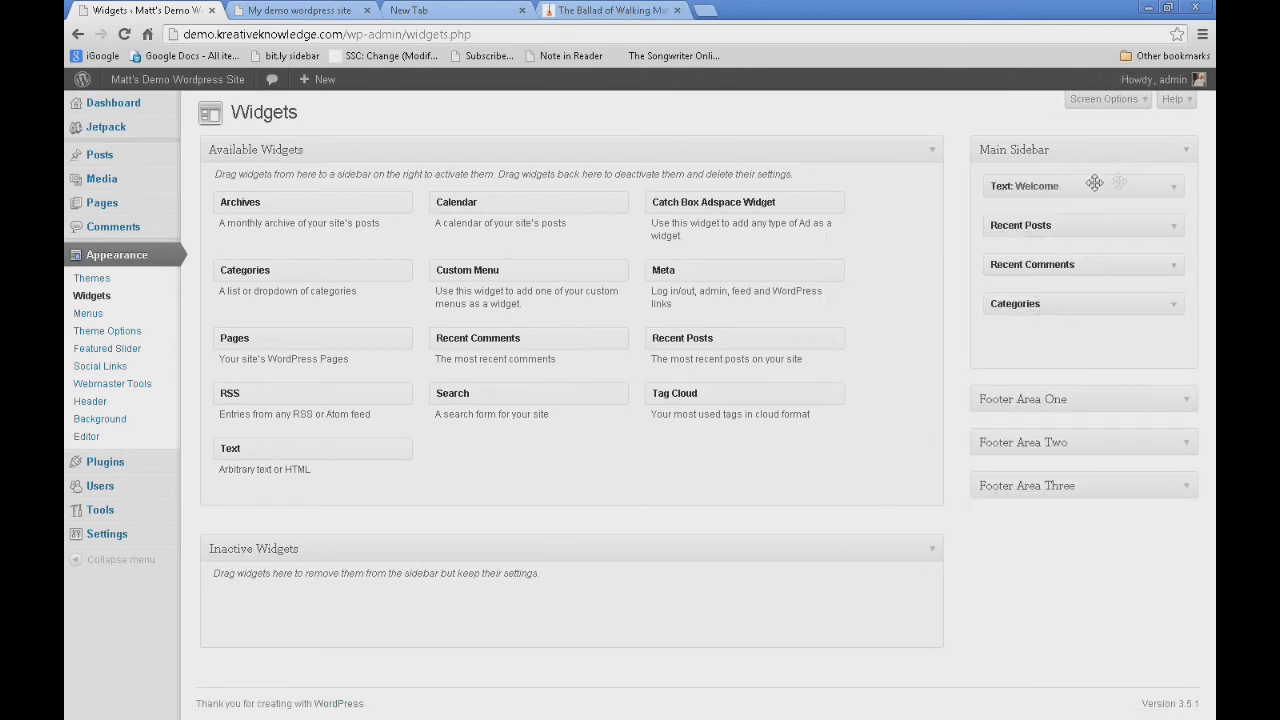
{"action": "left_click", "coordinate": [300, 10]}
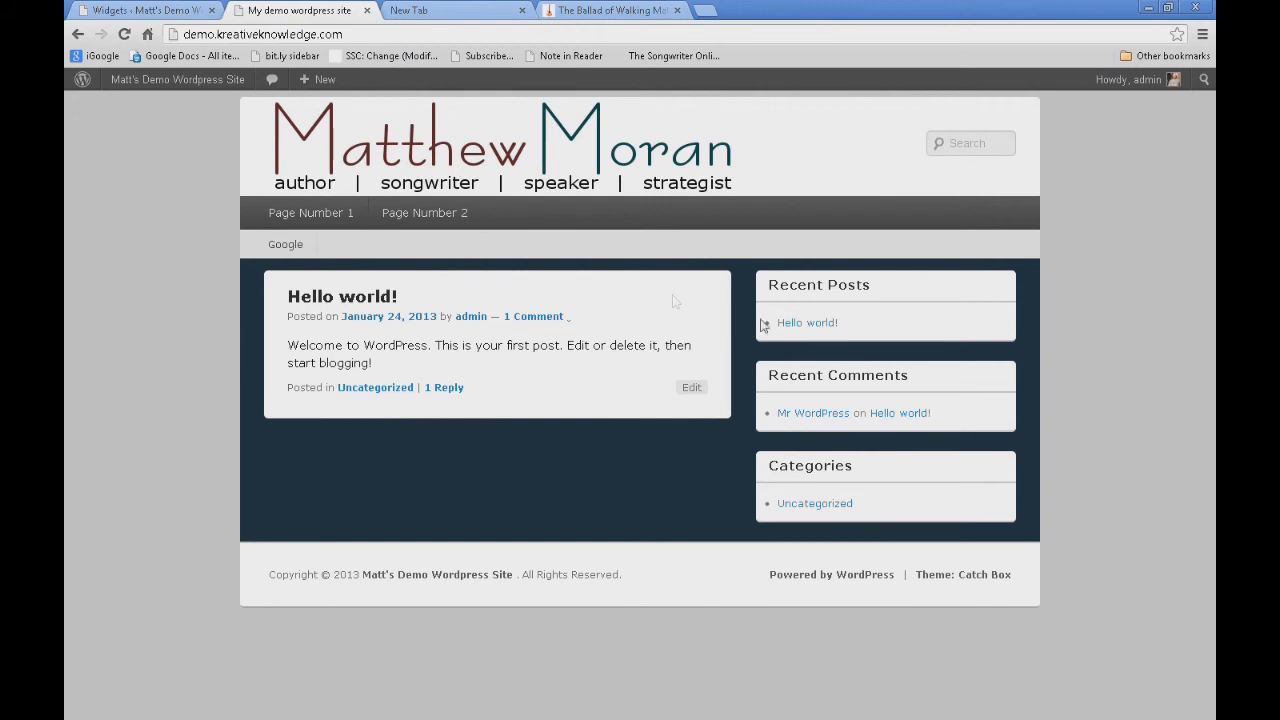
{"action": "left_click", "coordinate": [124, 34]}
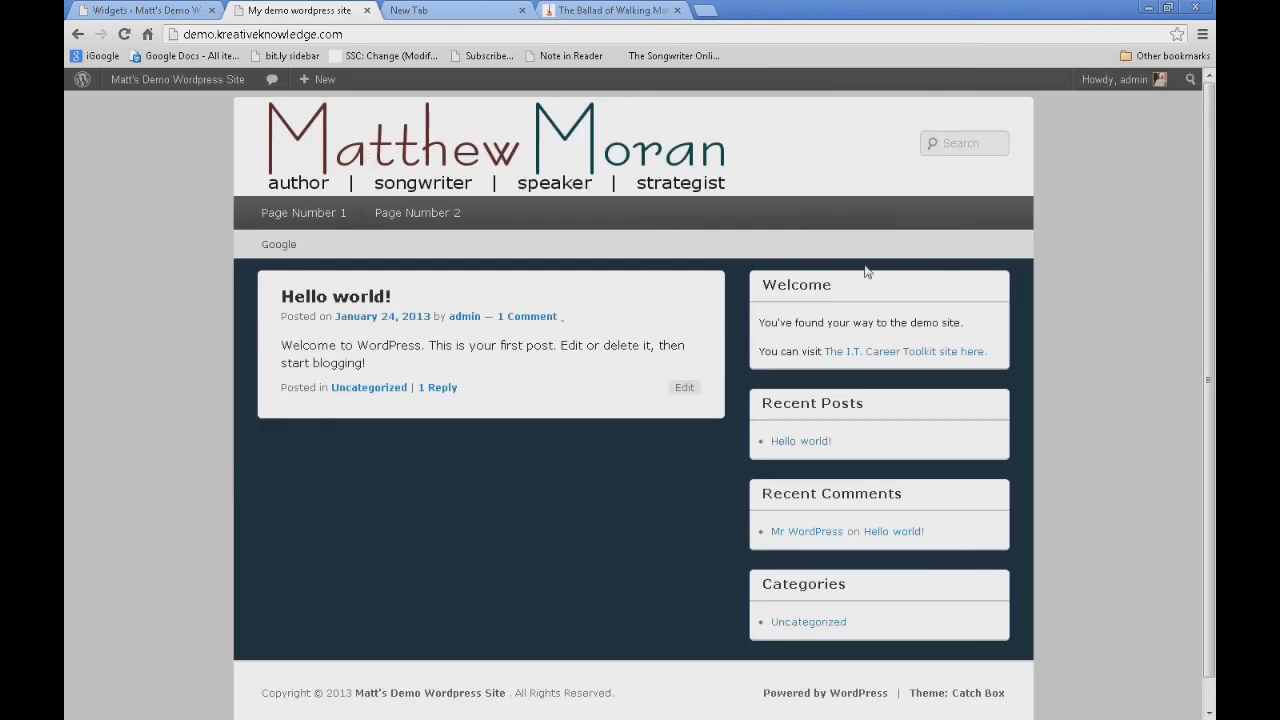
{"action": "left_click", "coordinate": [903, 351]}
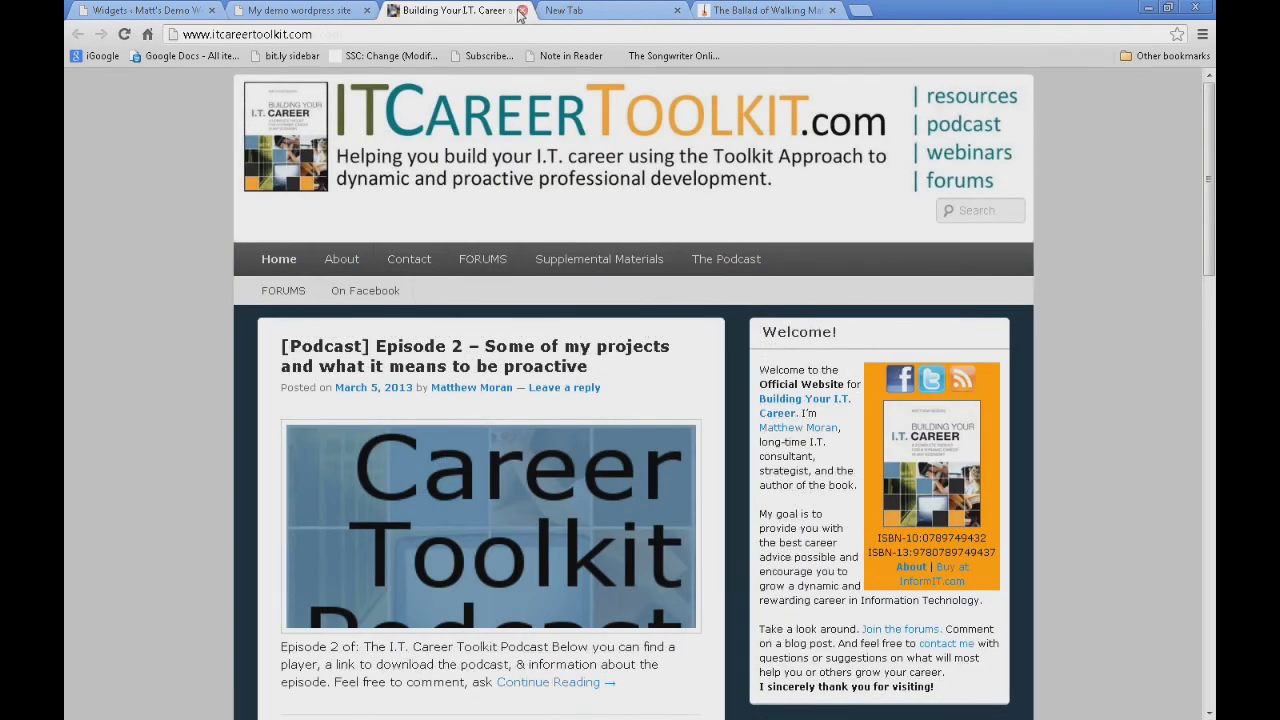
{"action": "left_click", "coordinate": [521, 10]}
{"action": "left_click", "coordinate": [125, 10]}
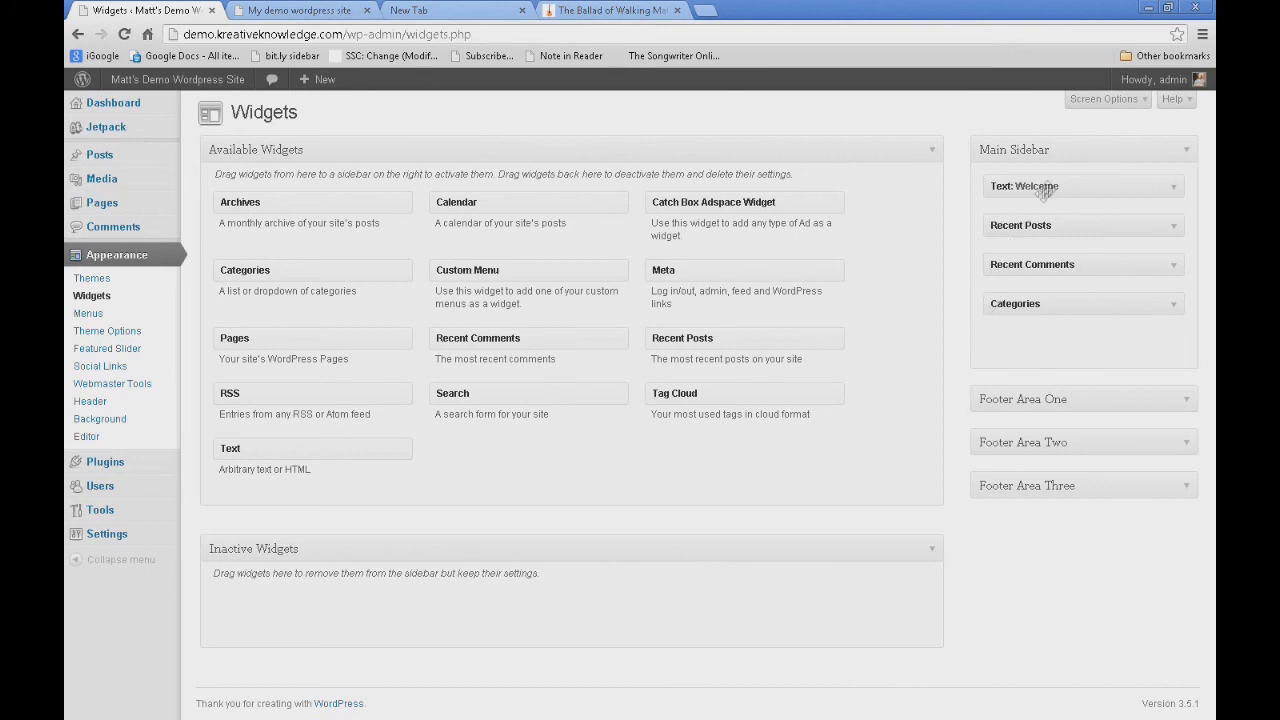
Step: Move the Welcome text widget from the Main Sidebar to Footer Area One
{"action": "left_click_drag", "start_coordinate": [1054, 185], "coordinate": [1056, 189]}
{"action": "left_click", "coordinate": [1187, 402]}
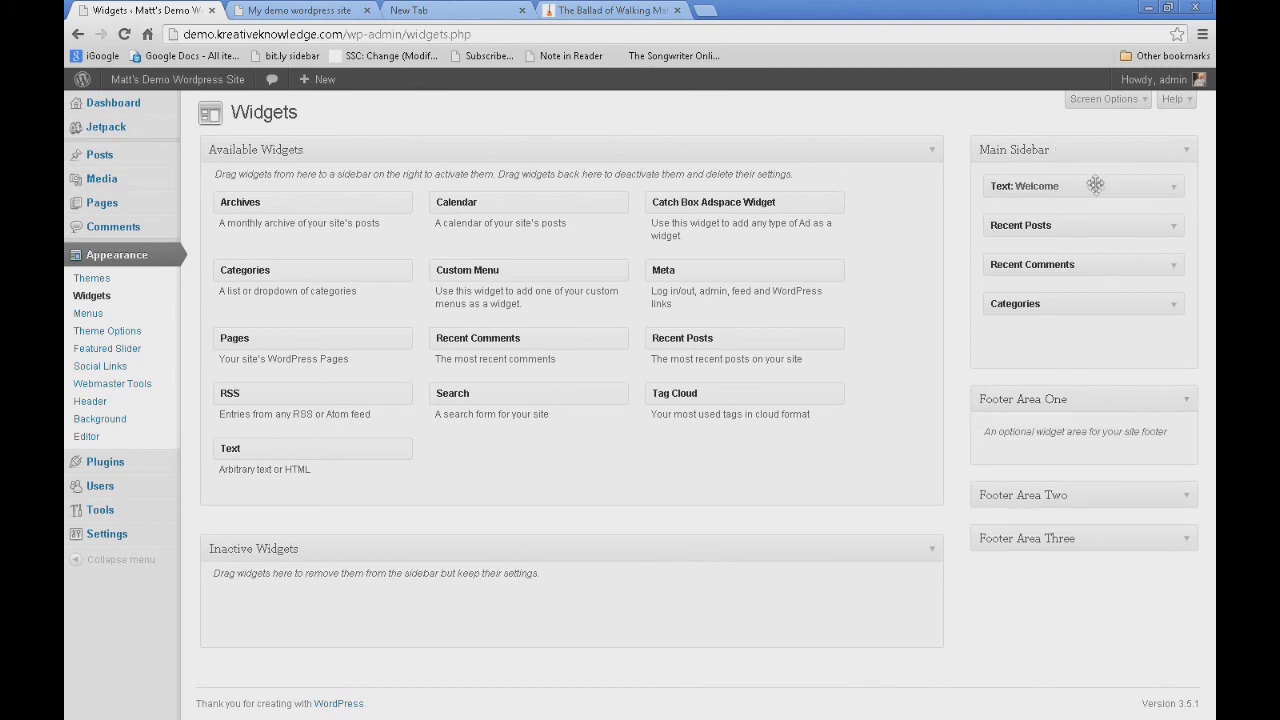
{"action": "left_click_drag", "start_coordinate": [1094, 183], "coordinate": [1107, 458]}
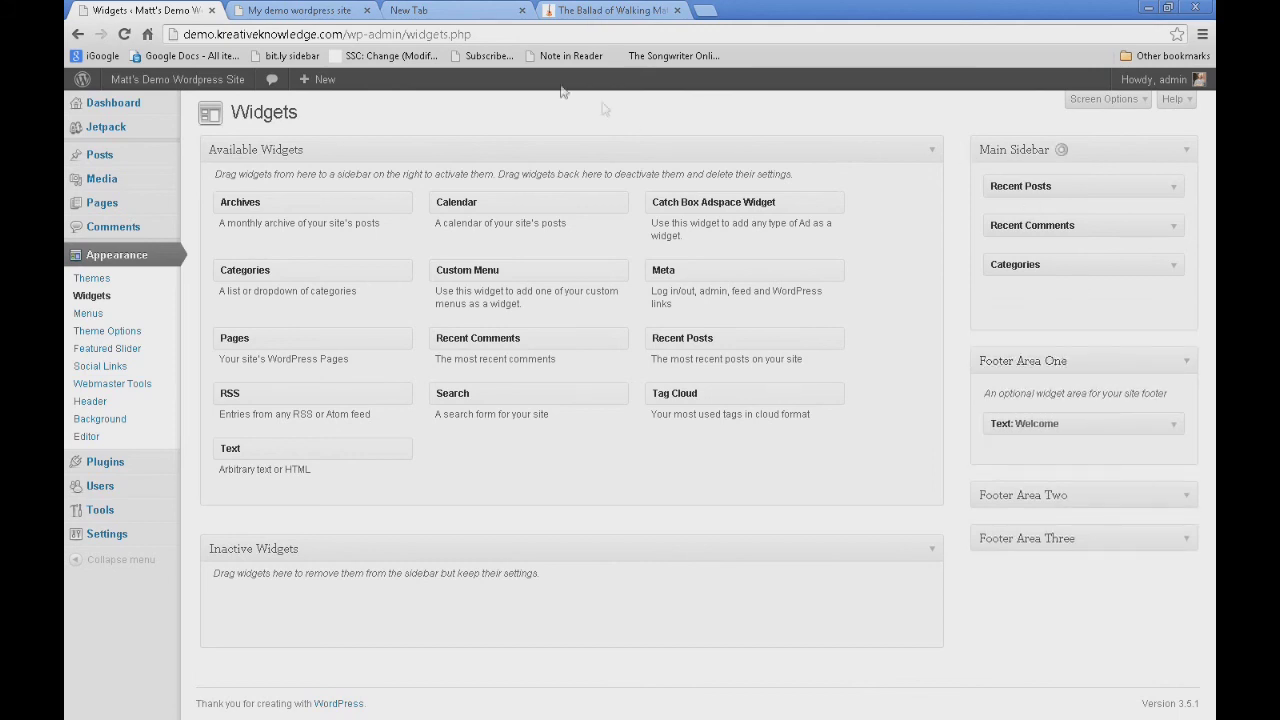
Step: Reload the demo site to check the Welcome widget's placement in the footer, and return to the Widgets settings
{"action": "left_click", "coordinate": [322, 12]}
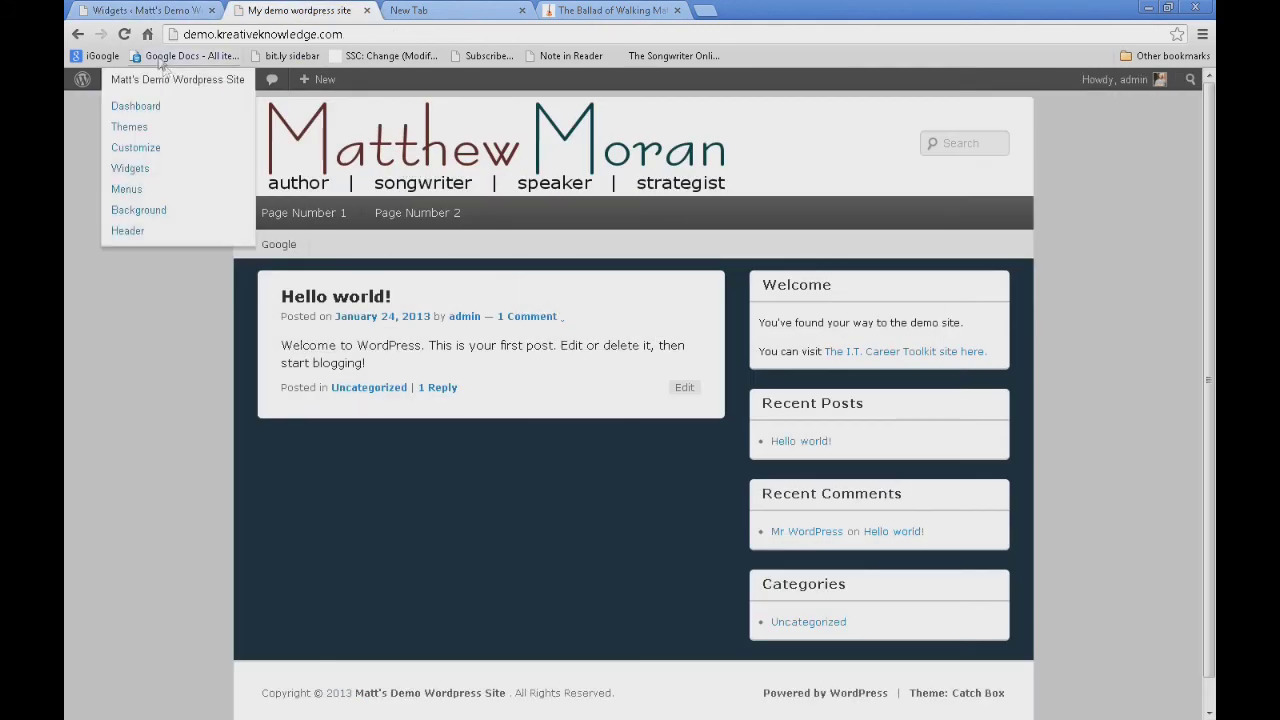
{"action": "left_click", "coordinate": [125, 35]}
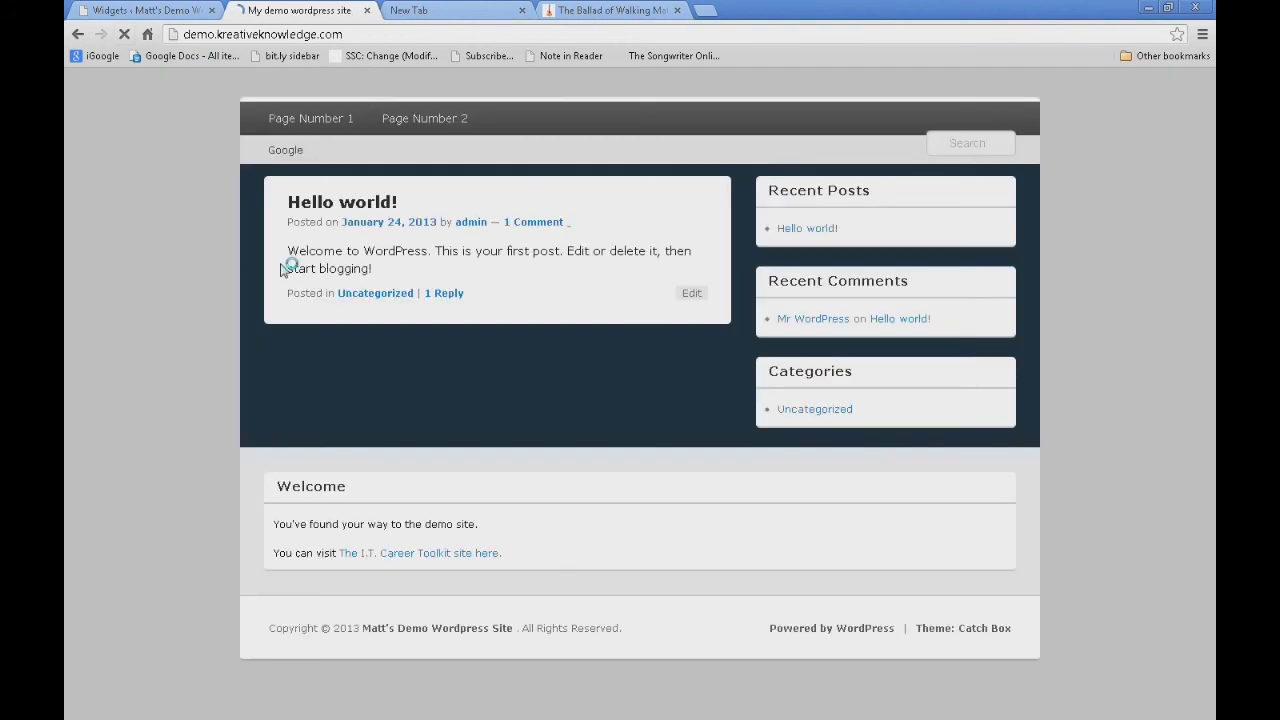
{"action": "scroll", "coordinate": [257, 285], "scroll_direction": "down", "scroll_amount": 2}
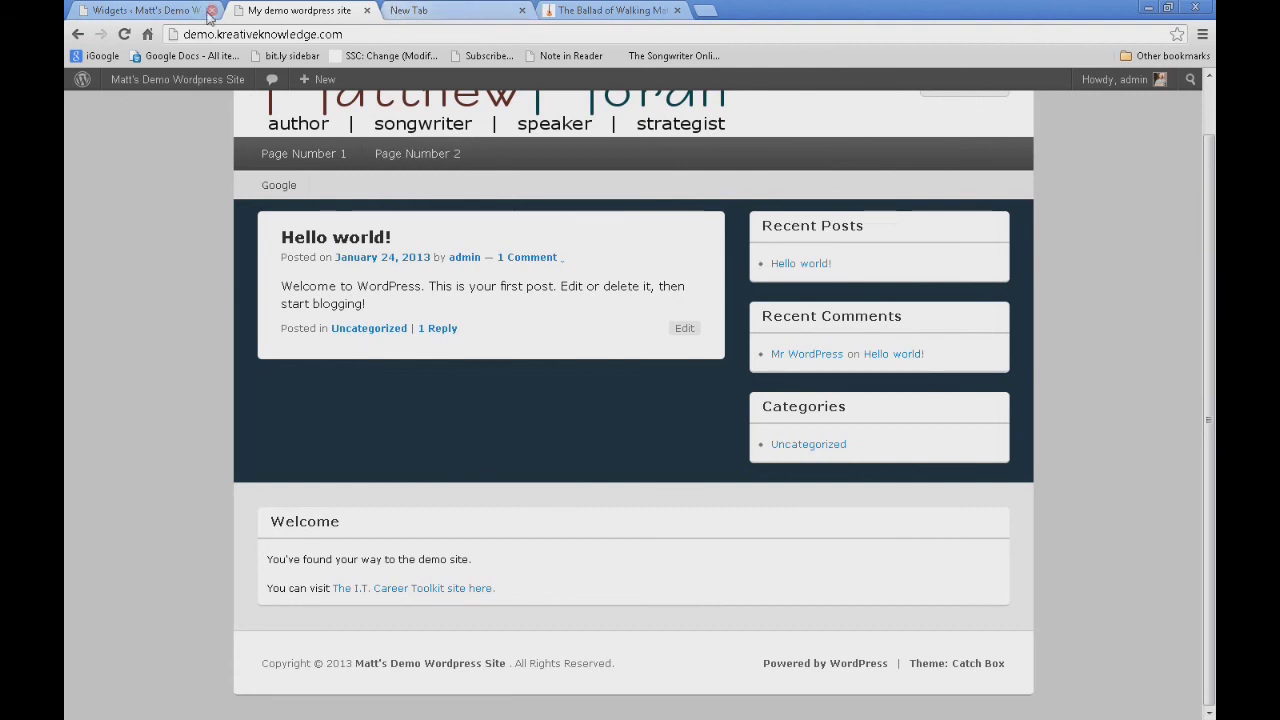
{"action": "left_click", "coordinate": [169, 15]}
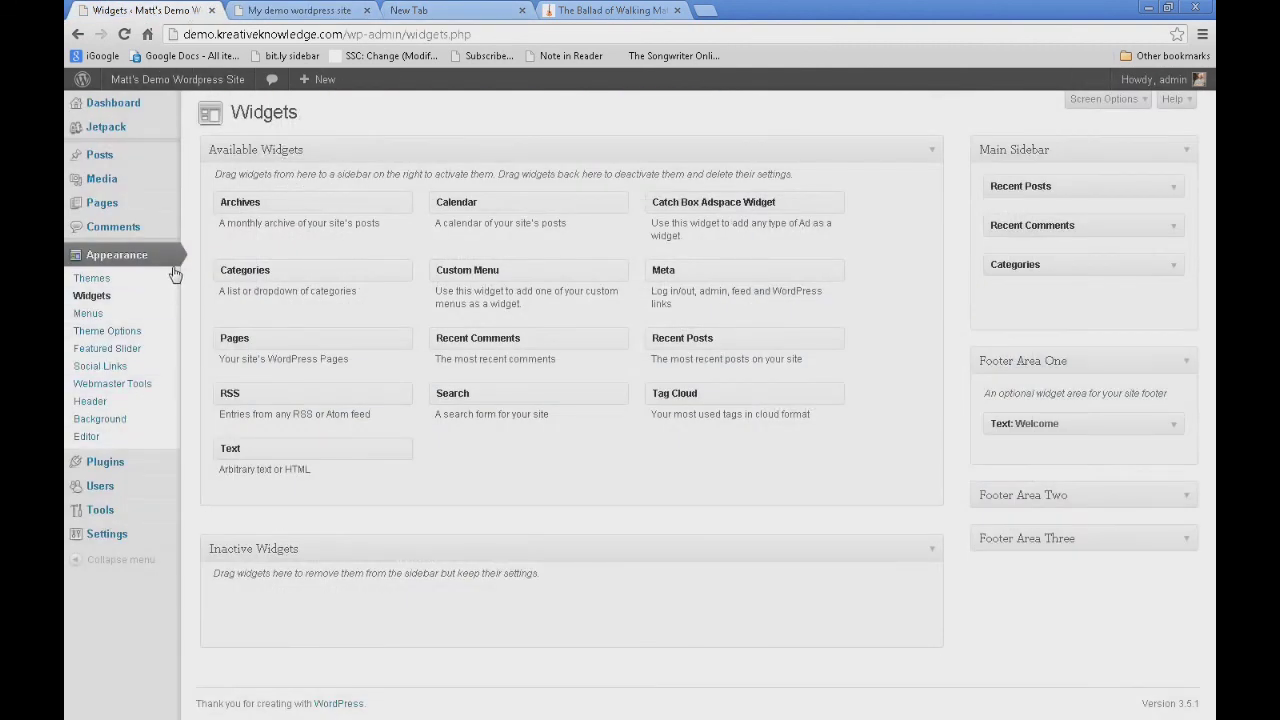